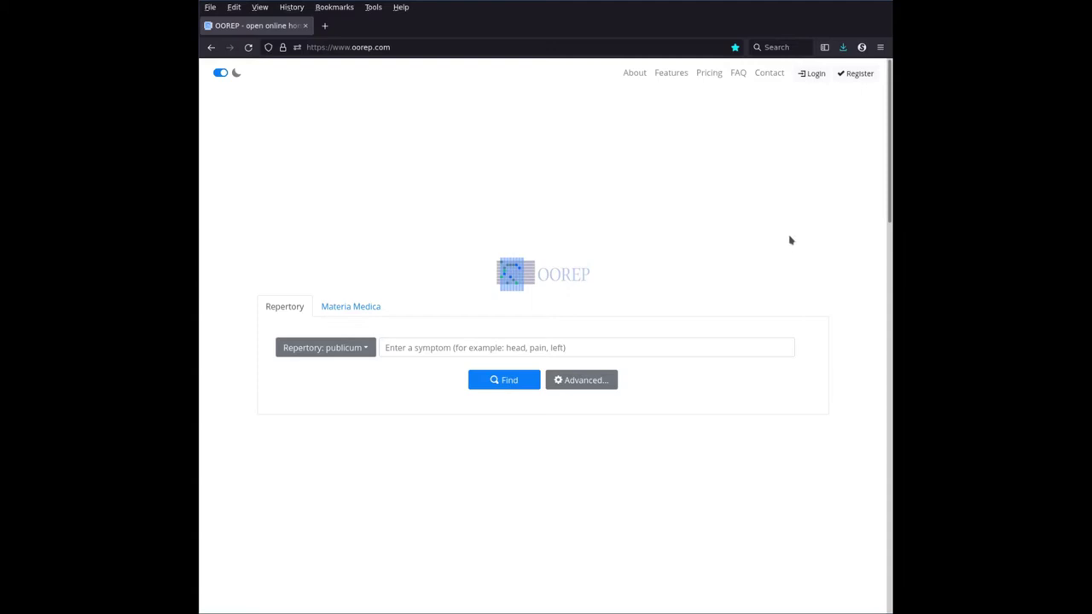
Step: Open the project's GitHub repository from the home page footer and review the README's instructions for running the program
{"action": "scroll", "coordinate": [776, 238], "scroll_direction": "down", "scroll_amount": 10}
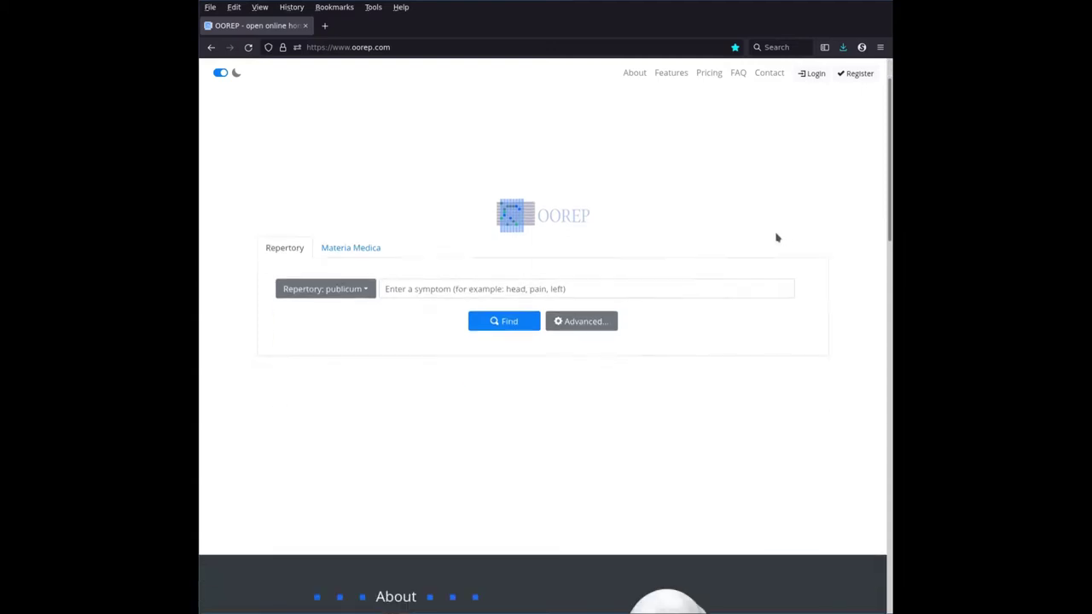
{"action": "scroll", "coordinate": [776, 238], "scroll_direction": "down", "scroll_amount": 5}
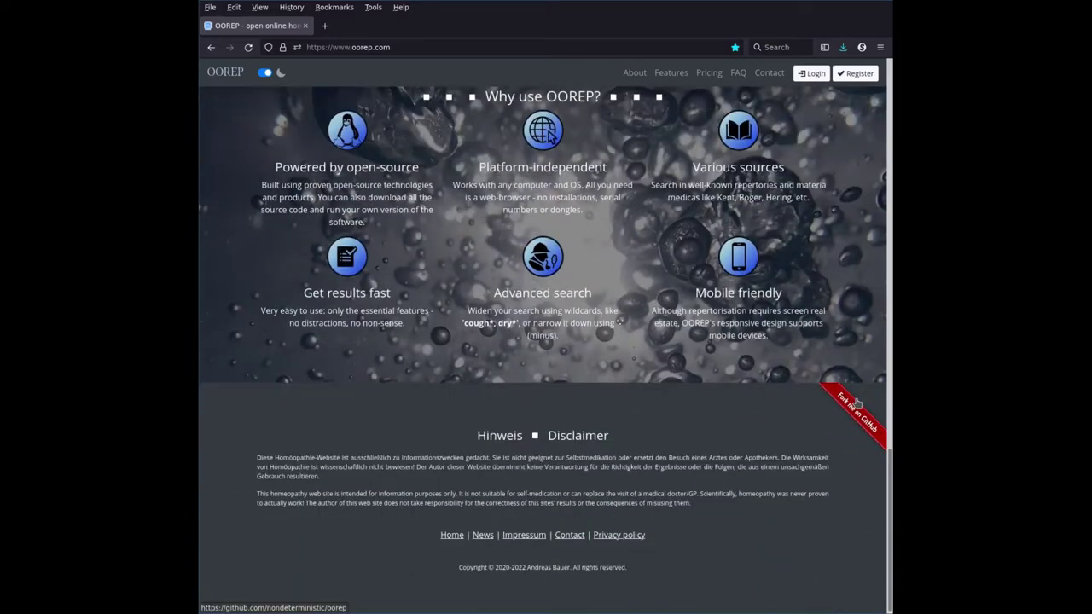
{"action": "middle_click", "coordinate": [858, 403]}
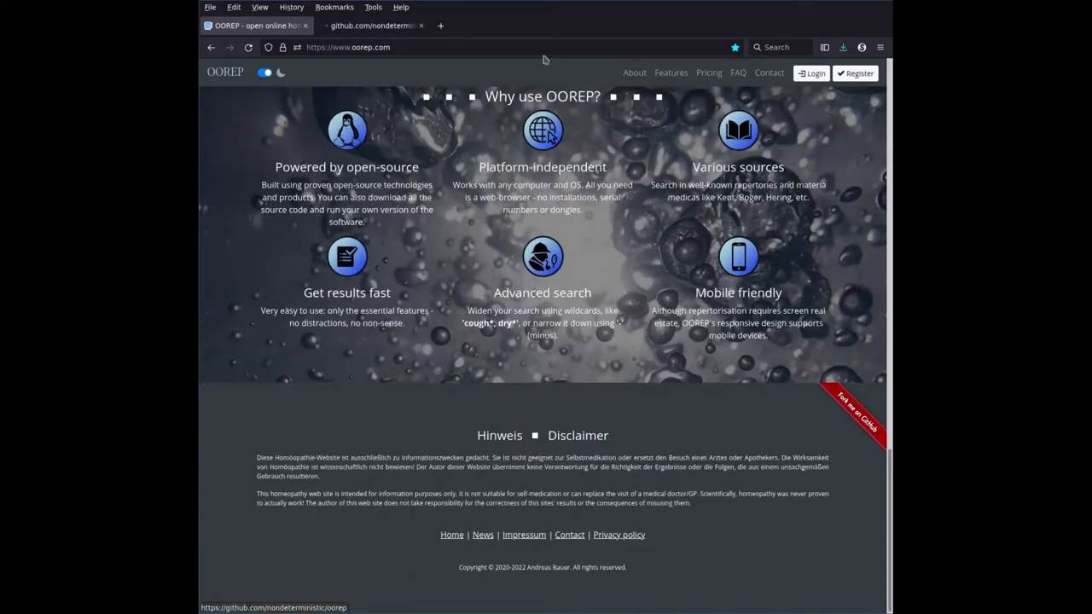
{"action": "left_click", "coordinate": [405, 29]}
{"action": "scroll", "coordinate": [507, 316], "scroll_direction": "down", "scroll_amount": 3}
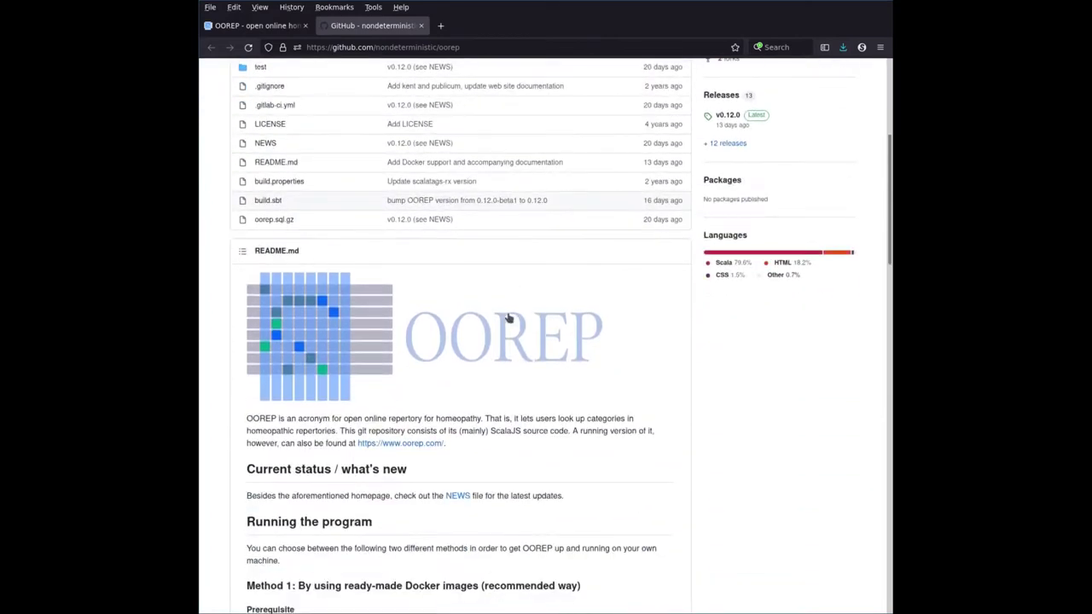
{"action": "scroll", "coordinate": [507, 317], "scroll_direction": "down", "scroll_amount": 6}
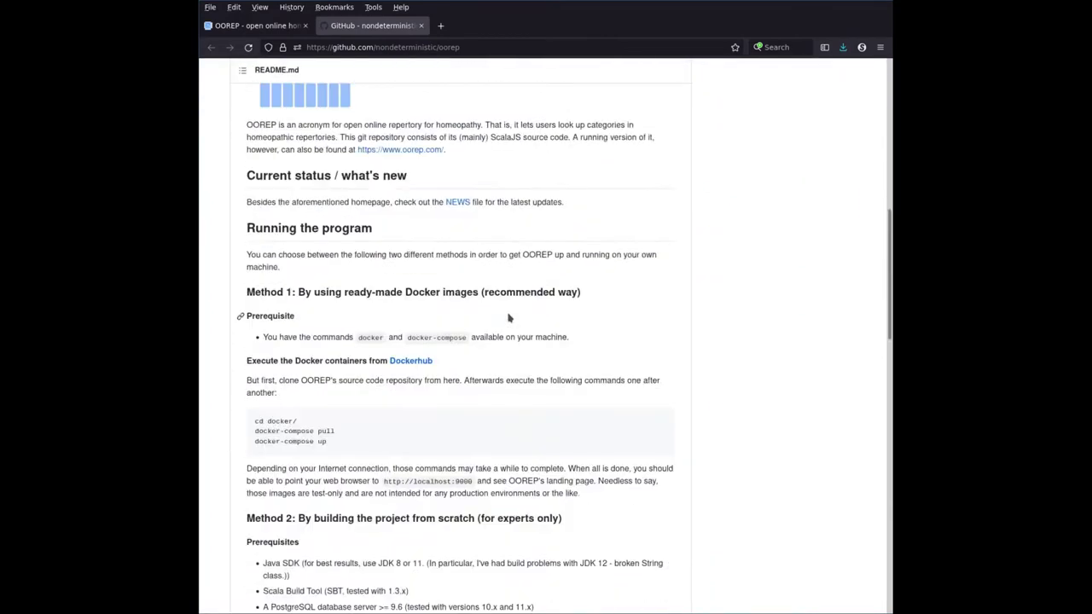
{"action": "scroll", "coordinate": [508, 318], "scroll_direction": "up", "scroll_amount": 10}
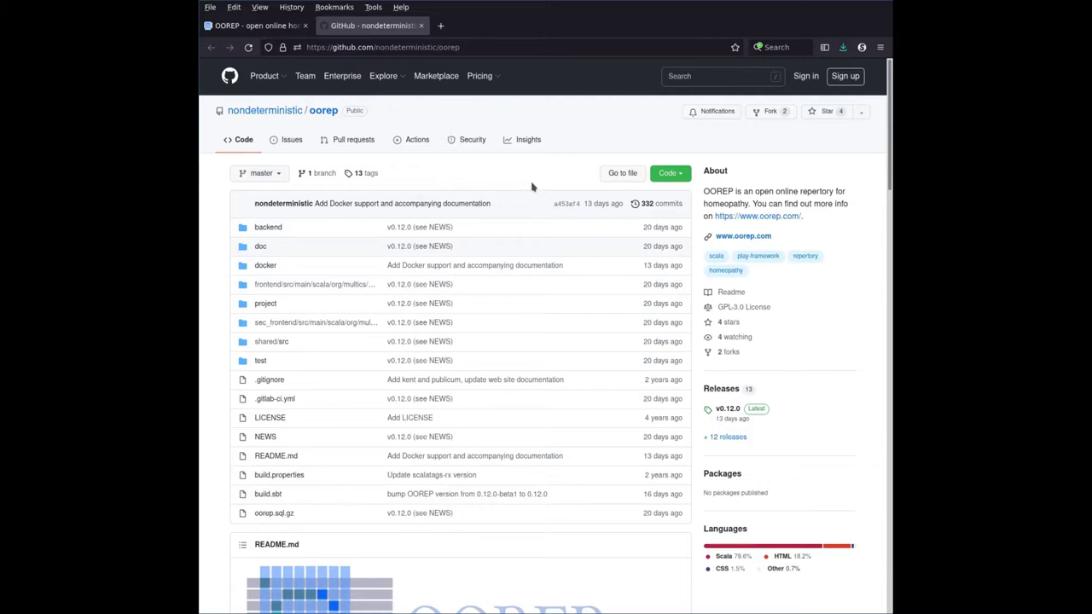
Step: Close the GitHub repository and look back over the home page's feature and About sections up to the search form
{"action": "left_click", "coordinate": [421, 26]}
{"action": "scroll", "coordinate": [588, 386], "scroll_direction": "up", "scroll_amount": 5}
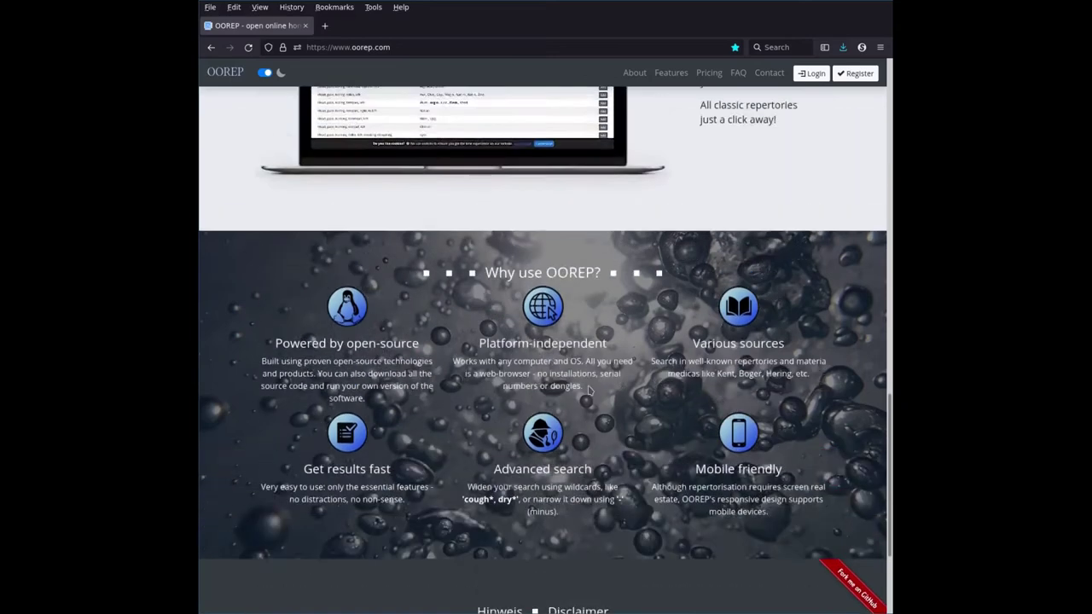
{"action": "scroll", "coordinate": [588, 390], "scroll_direction": "up", "scroll_amount": 5}
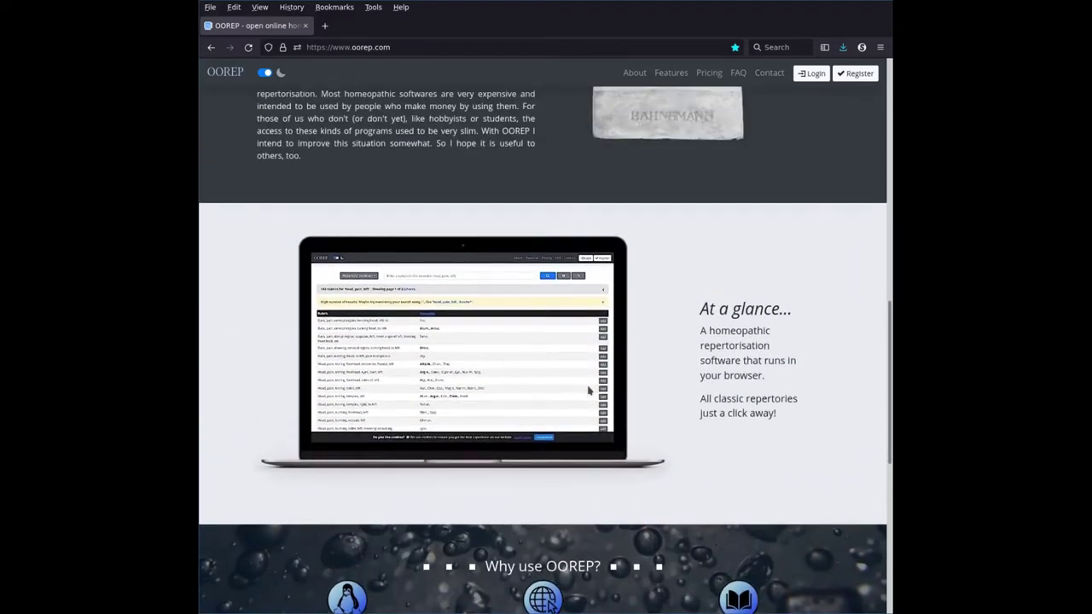
{"action": "scroll", "coordinate": [587, 390], "scroll_direction": "up", "scroll_amount": 5}
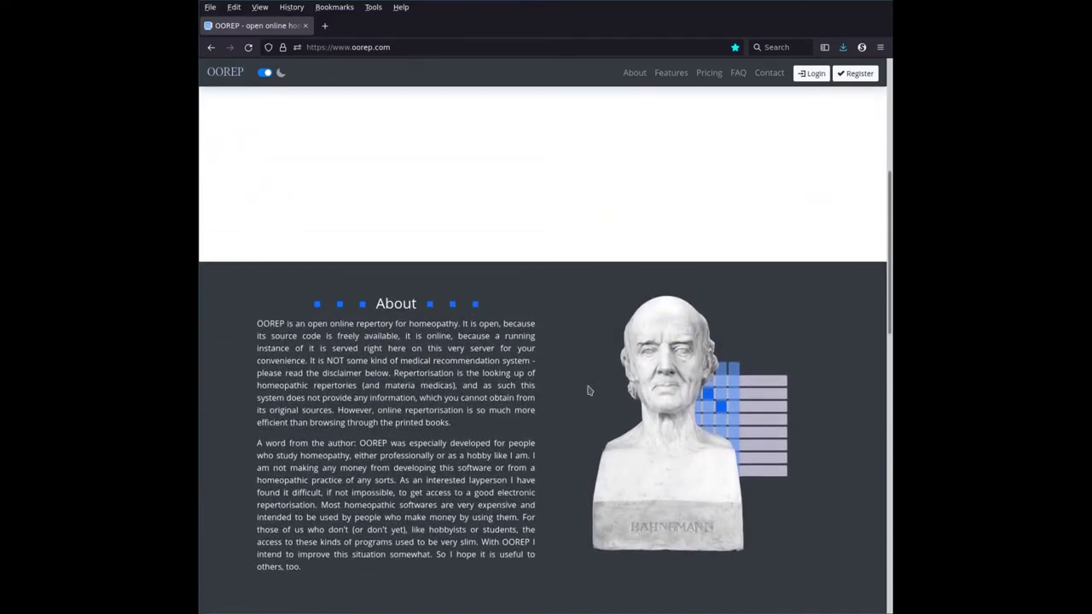
{"action": "scroll", "coordinate": [588, 390], "scroll_direction": "up", "scroll_amount": 1}
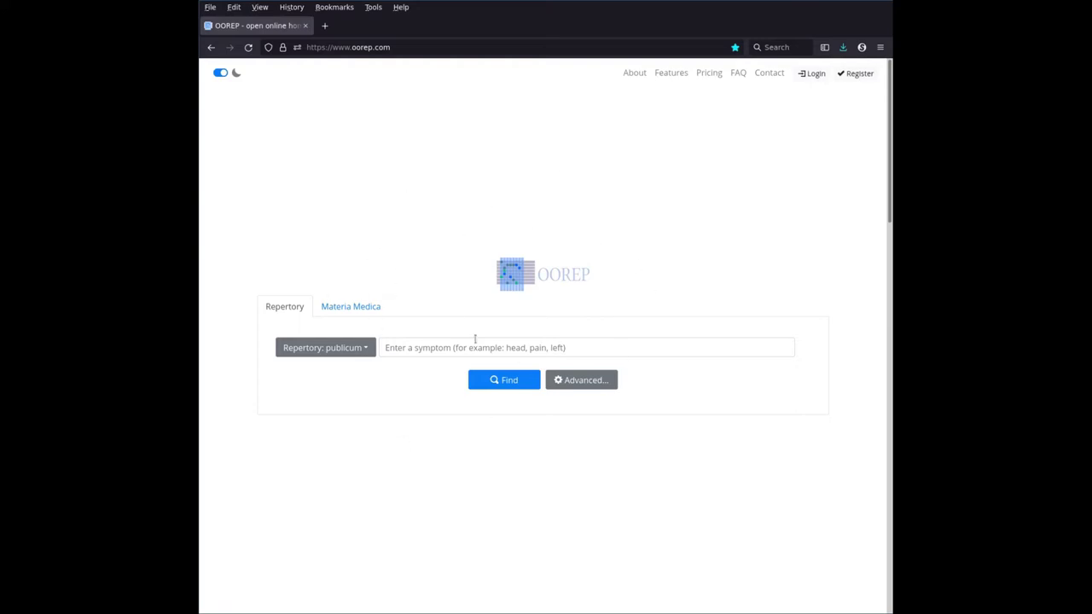
Step: Compare the Repertory and Materia Medica search forms, ending on the Repertory form
{"action": "left_click", "coordinate": [324, 309]}
{"action": "left_click", "coordinate": [285, 309]}
{"action": "left_click", "coordinate": [349, 306]}
{"action": "left_click", "coordinate": [287, 309]}
{"action": "left_click", "coordinate": [350, 312]}
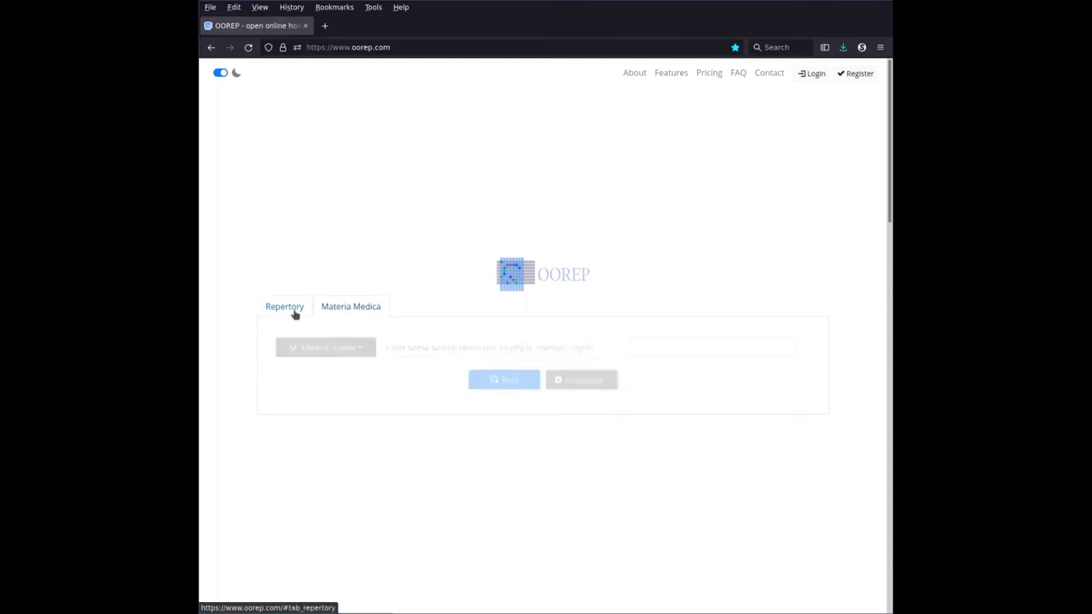
{"action": "left_click", "coordinate": [285, 310]}
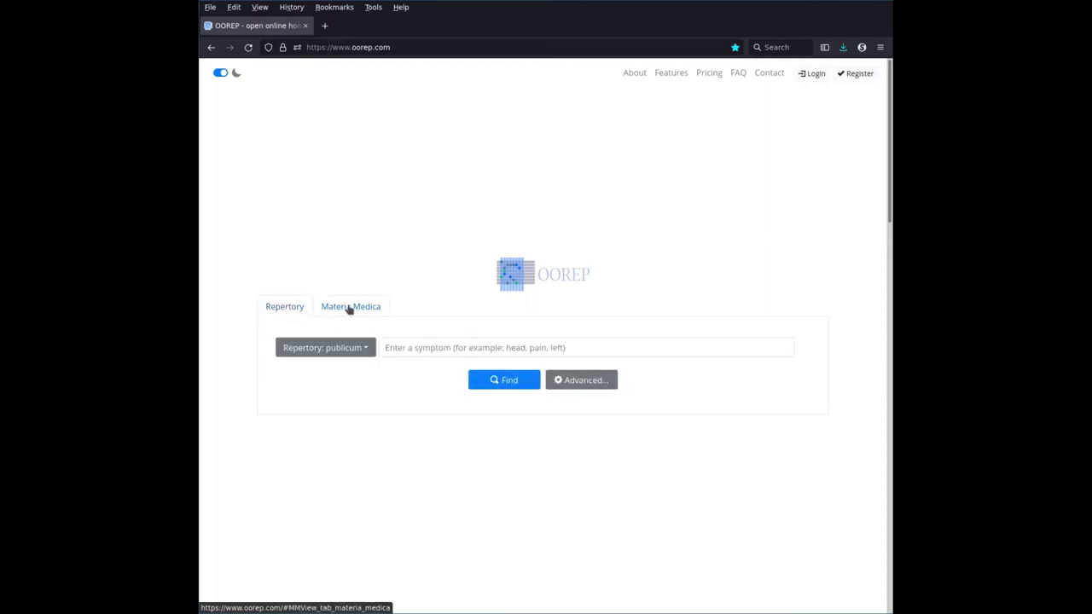
{"action": "left_click", "coordinate": [349, 309]}
{"action": "left_click", "coordinate": [287, 309]}
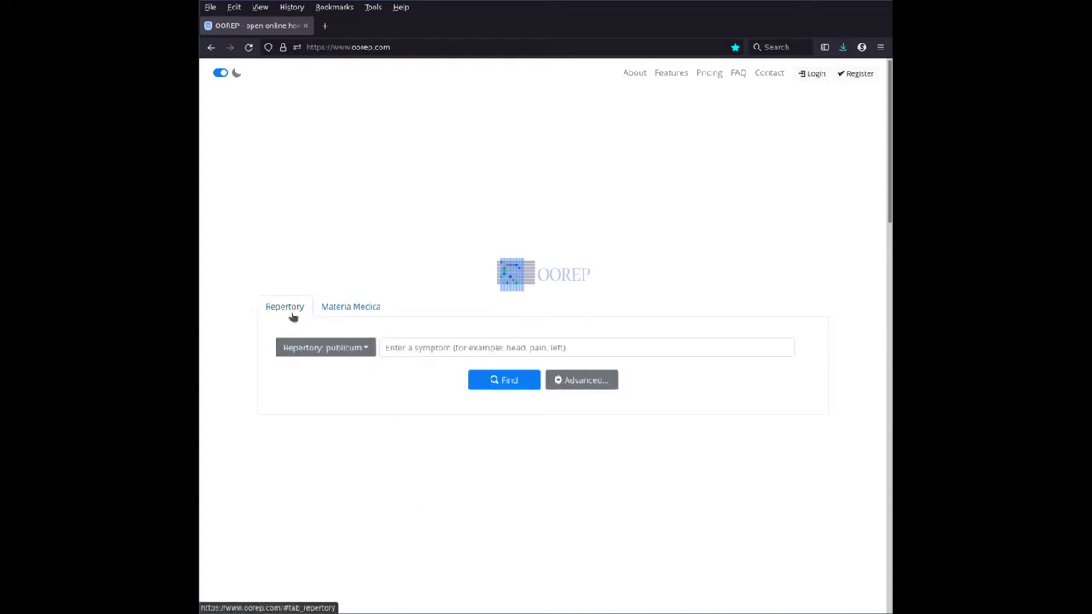
Step: Select "kent - Kent's Repertory" as the repertory to search and review the available repertories
{"action": "left_click", "coordinate": [355, 353]}
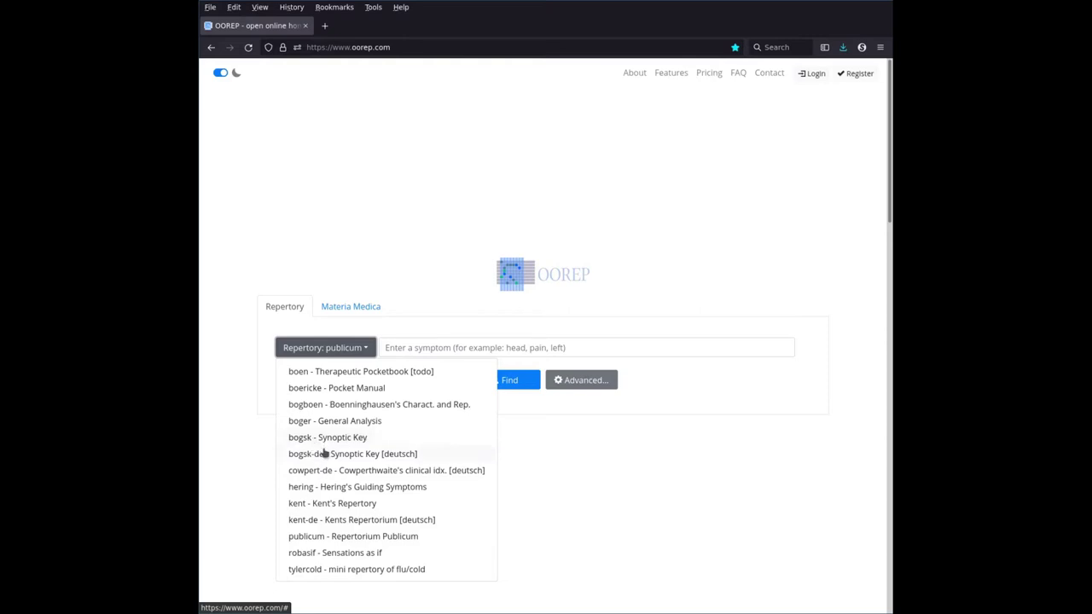
{"action": "left_click", "coordinate": [362, 505]}
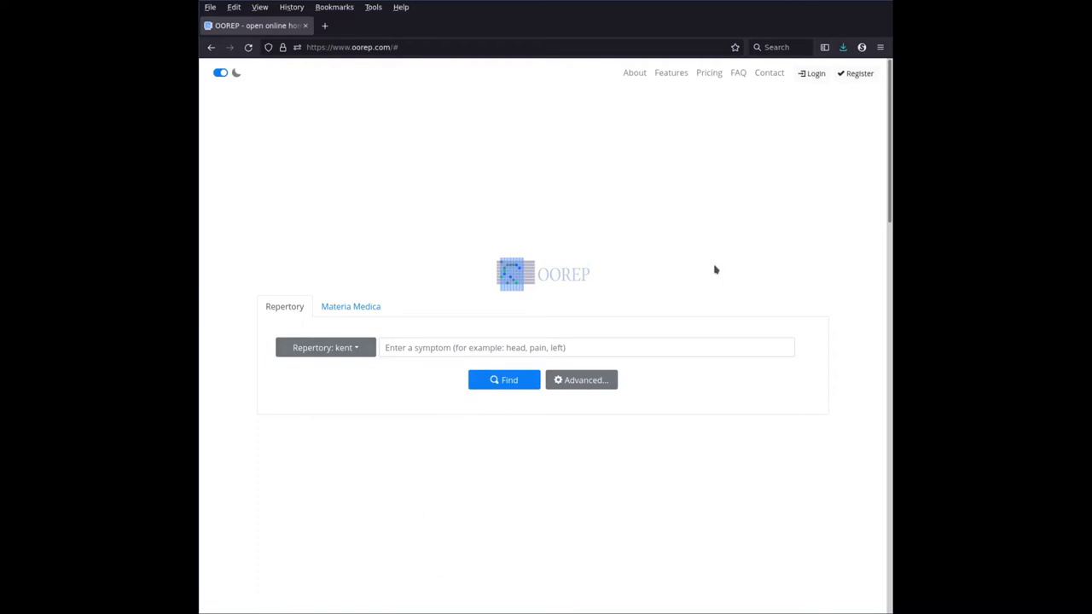
{"action": "left_click", "coordinate": [367, 348]}
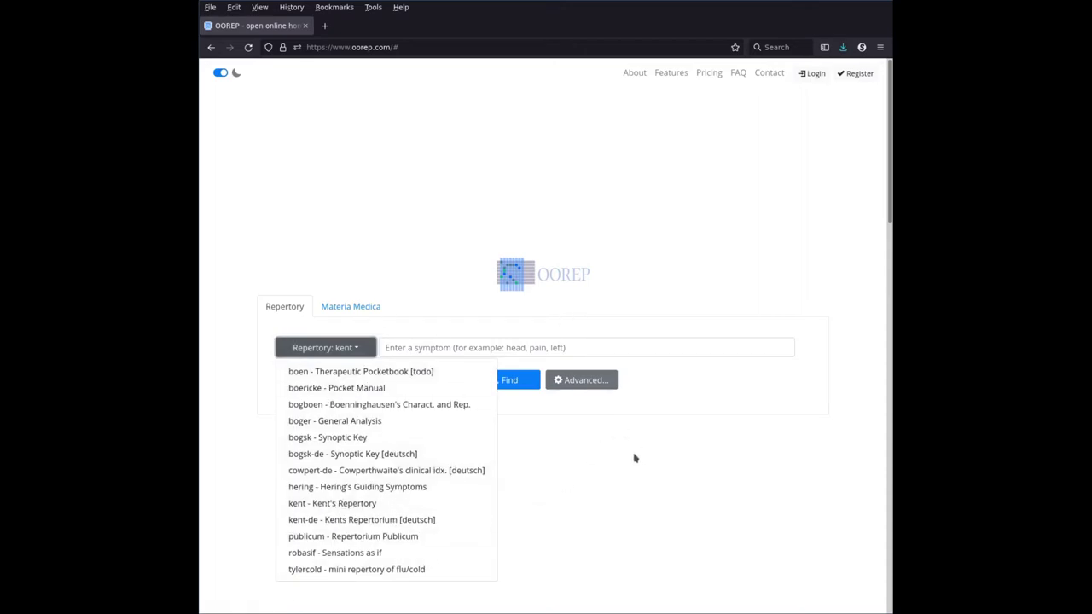
{"action": "left_click", "coordinate": [711, 394]}
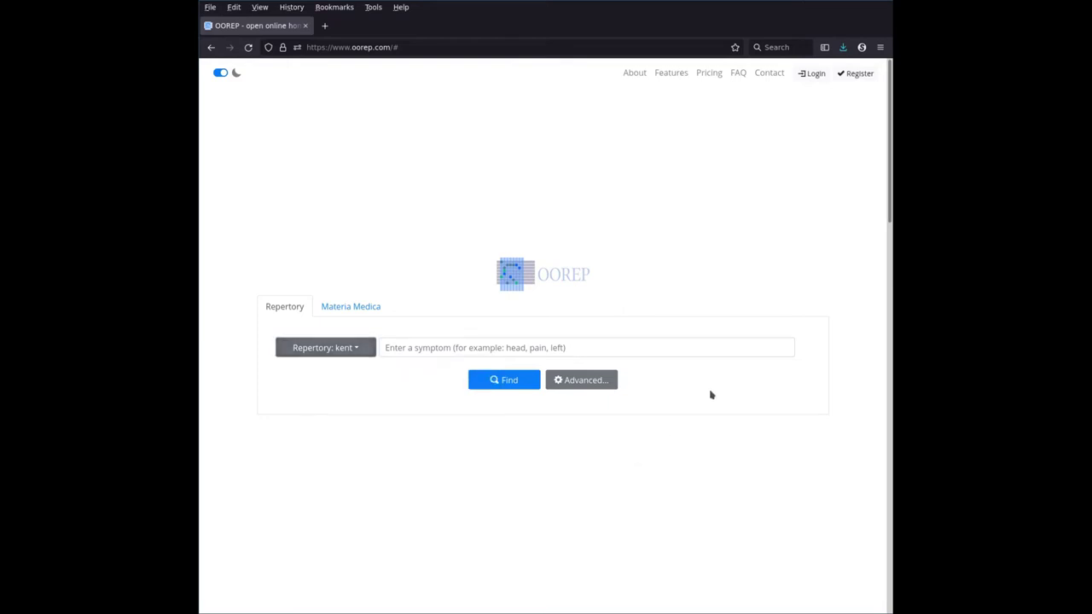
Step: Open the FAQ page and find the answer on which repertories and materia medicas the site uses
{"action": "left_click", "coordinate": [738, 74]}
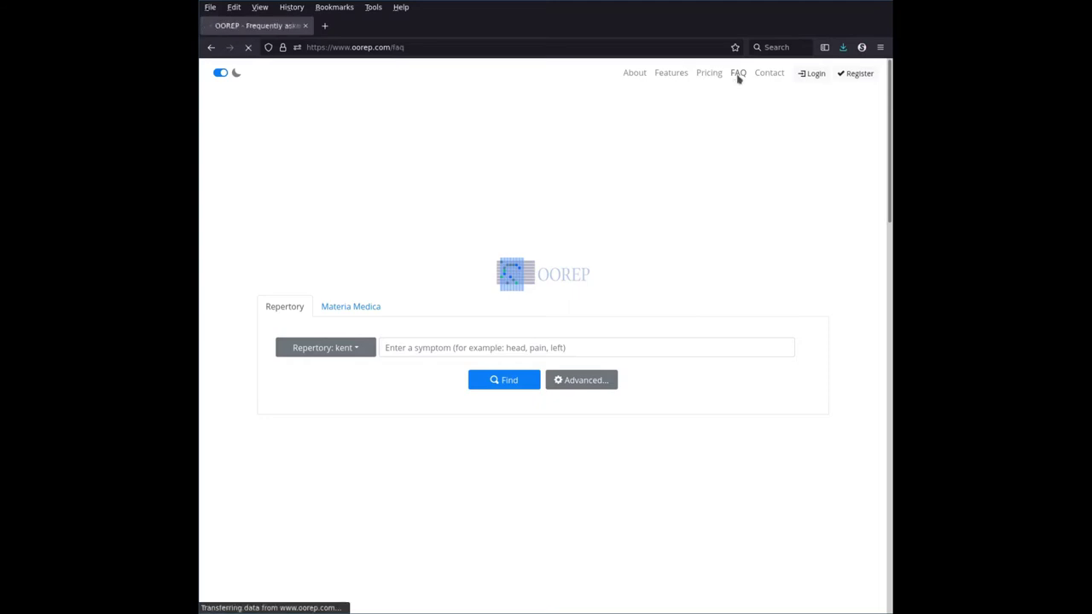
{"action": "scroll", "coordinate": [597, 299], "scroll_direction": "down", "scroll_amount": 1}
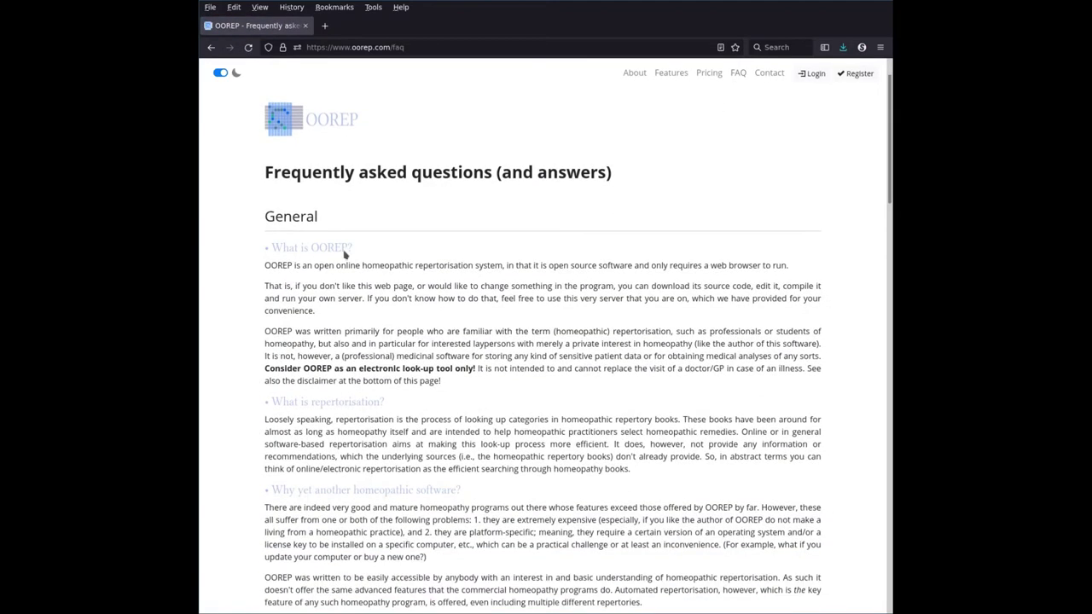
{"action": "scroll", "coordinate": [513, 313], "scroll_direction": "down", "scroll_amount": 2}
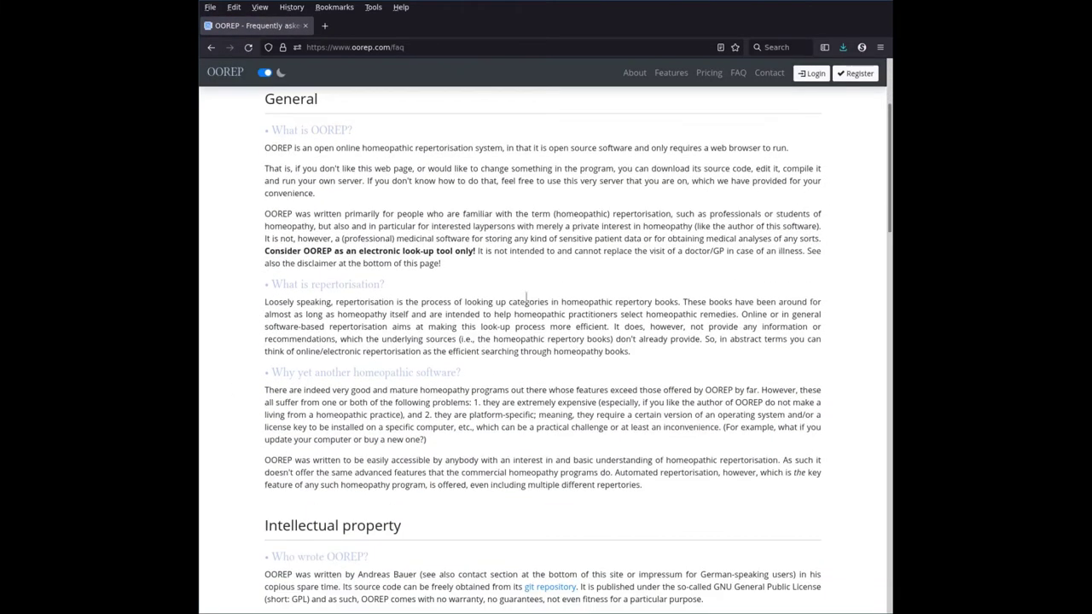
{"action": "scroll", "coordinate": [478, 424], "scroll_direction": "down", "scroll_amount": 4}
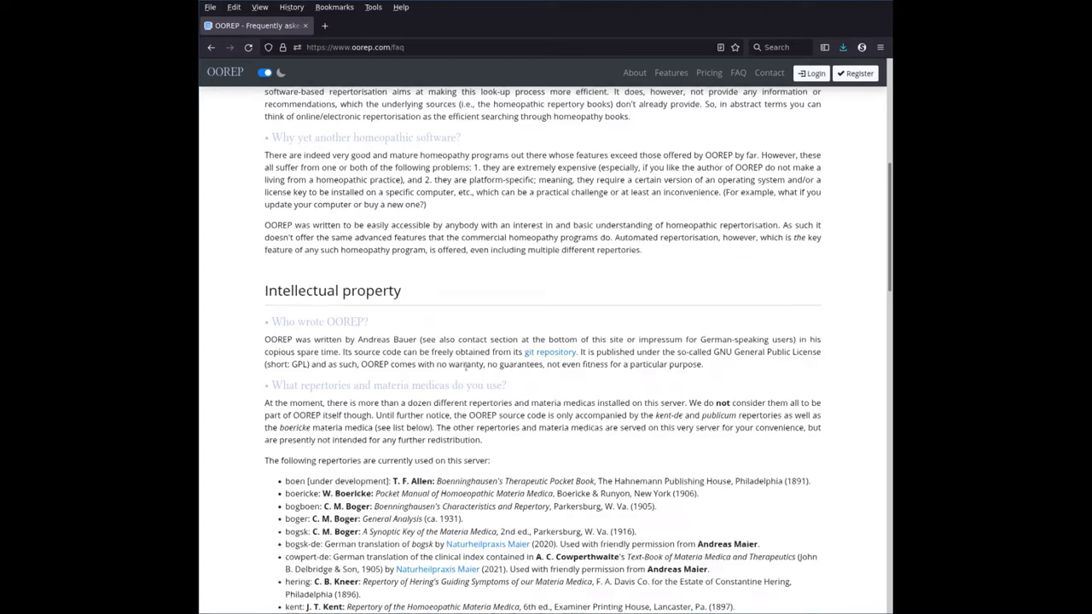
{"action": "scroll", "coordinate": [466, 368], "scroll_direction": "down", "scroll_amount": 5}
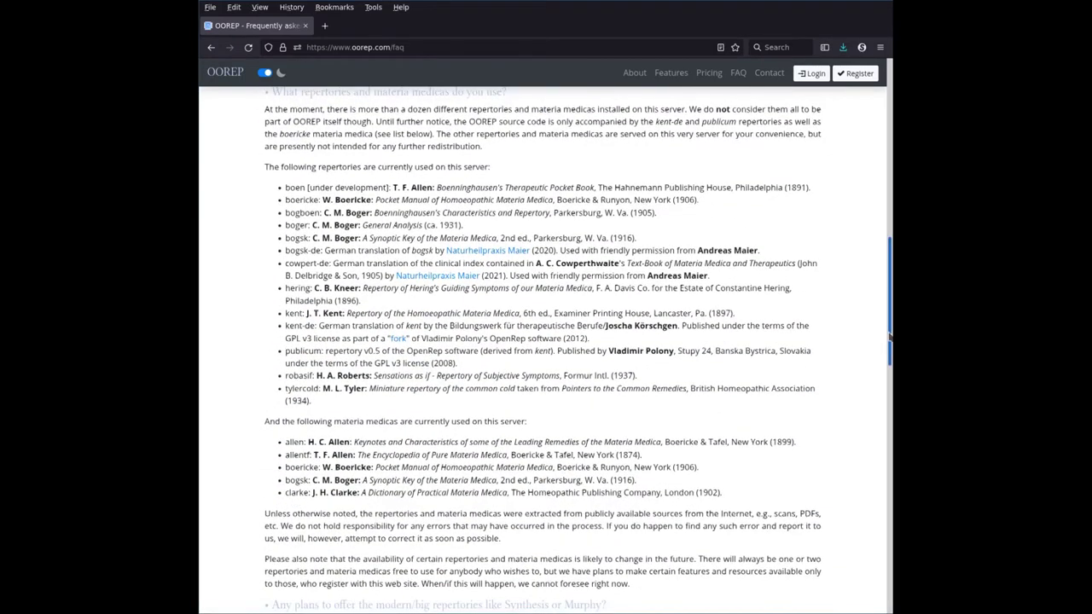
{"action": "left_click_drag", "start_coordinate": [889, 339], "coordinate": [888, 337]}
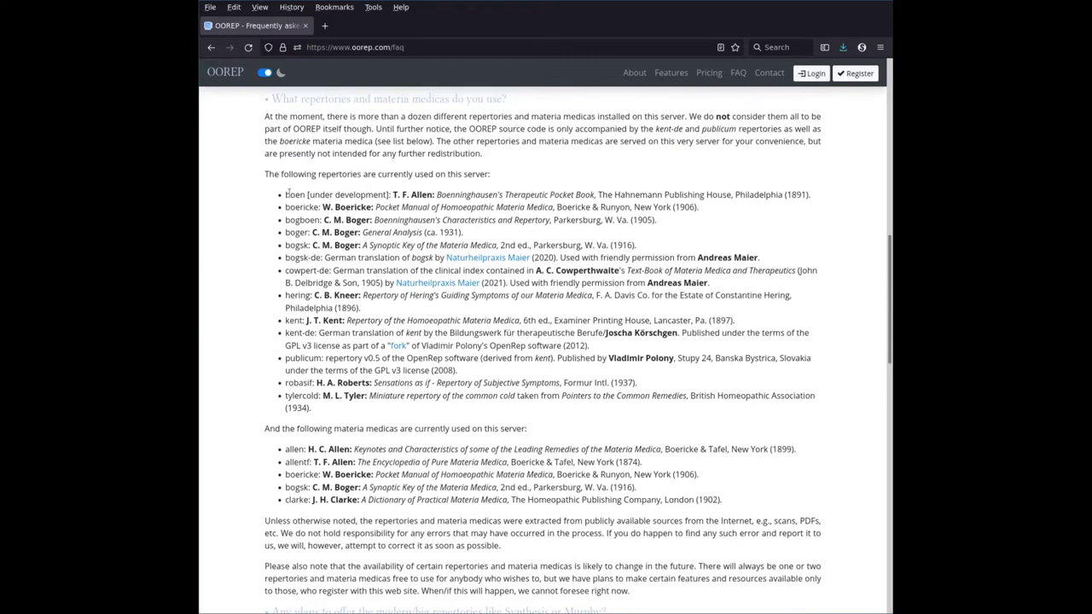
Step: Highlight the FAQ's list of repertories and the source details of its first two entries, then clear the selection
{"action": "left_click_drag", "start_coordinate": [285, 193], "coordinate": [389, 411]}
{"action": "left_click", "coordinate": [389, 412]}
{"action": "left_click_drag", "start_coordinate": [392, 194], "coordinate": [700, 208]}
{"action": "left_click", "coordinate": [707, 253]}
Step: Read the FAQ's advice on improving search results with exclusions, wildcards and exact search, through to the page footer
{"action": "key", "text": "Home"}
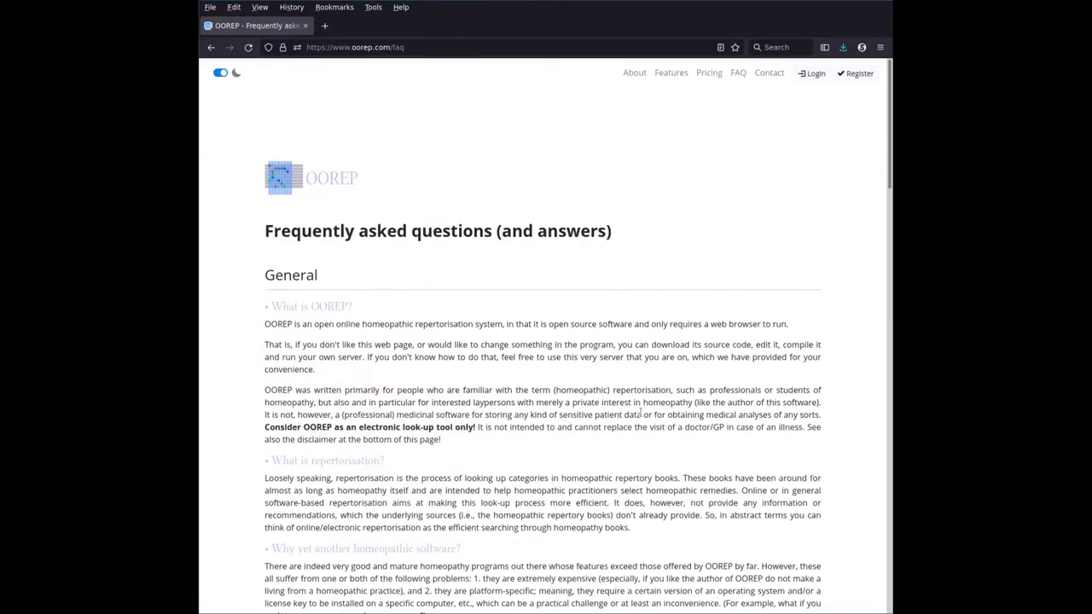
{"action": "scroll", "coordinate": [614, 394], "scroll_direction": "down", "scroll_amount": 5}
{"action": "scroll", "coordinate": [393, 214], "scroll_direction": "up", "scroll_amount": 5}
{"action": "key", "text": "End"}
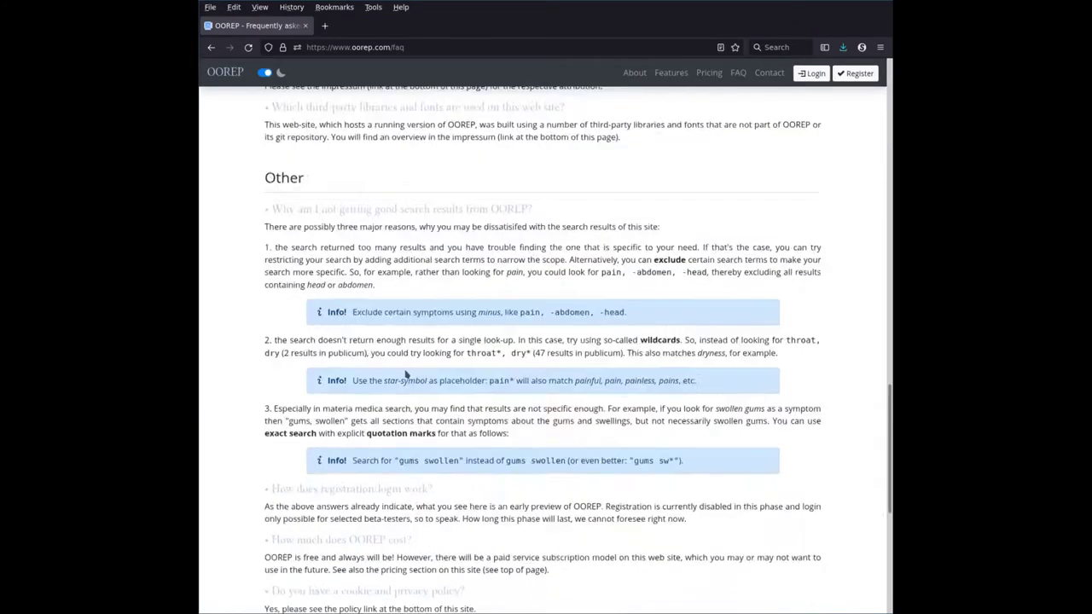
{"action": "scroll", "coordinate": [407, 377], "scroll_direction": "up", "scroll_amount": 3}
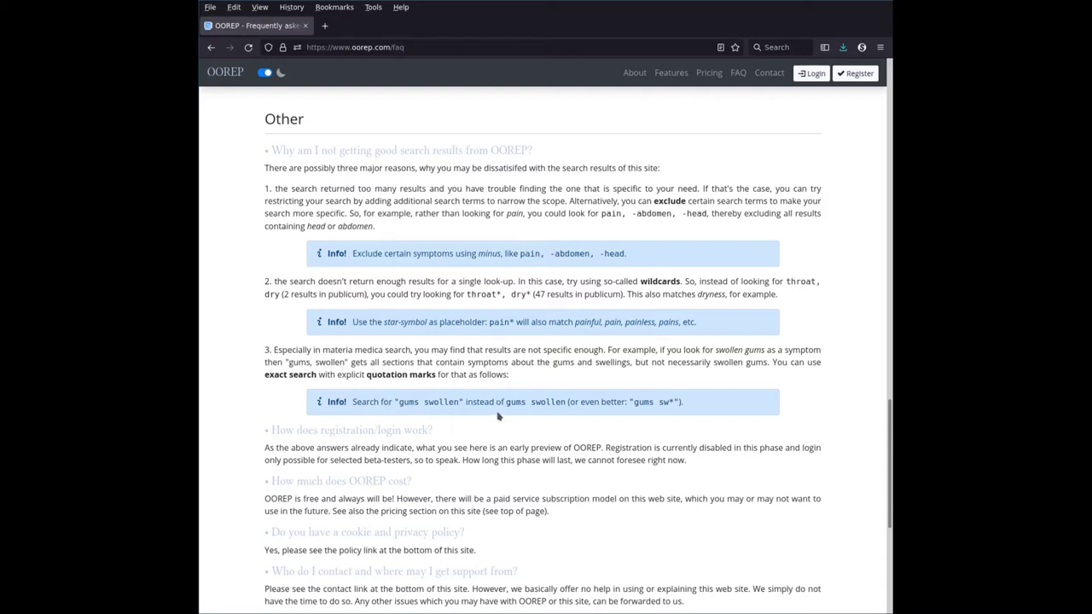
{"action": "scroll", "coordinate": [495, 429], "scroll_direction": "down", "scroll_amount": 2}
{"action": "scroll", "coordinate": [494, 428], "scroll_direction": "down", "scroll_amount": 2}
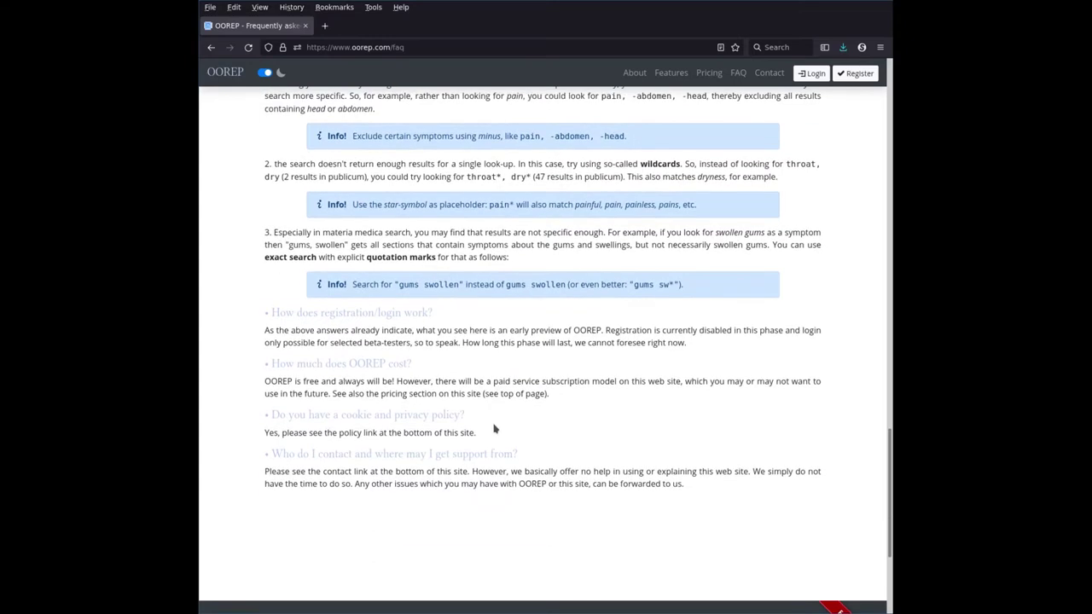
{"action": "scroll", "coordinate": [494, 428], "scroll_direction": "down", "scroll_amount": 4}
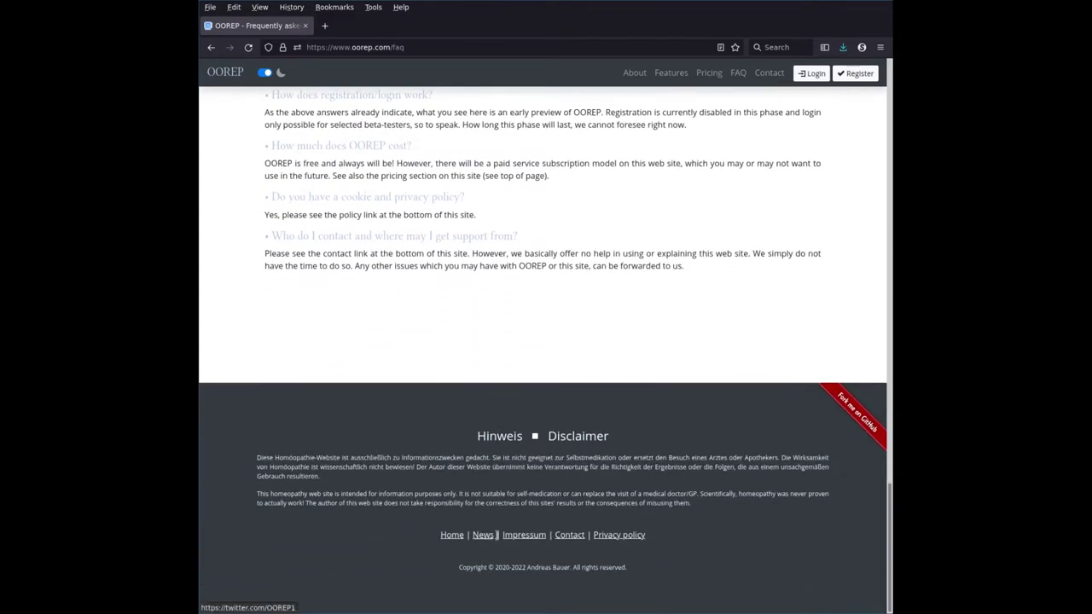
Step: Return to the home page and look at the Materia Medica form again before going back to the Repertory form
{"action": "left_click", "coordinate": [450, 537]}
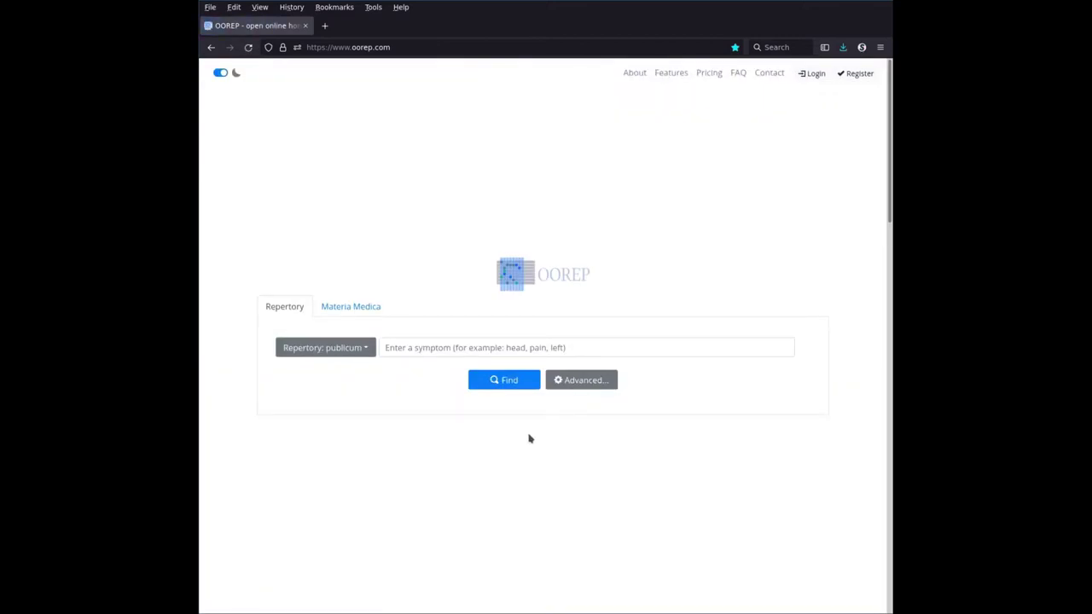
{"action": "scroll", "coordinate": [537, 461], "scroll_direction": "down", "scroll_amount": 3}
{"action": "scroll", "coordinate": [537, 460], "scroll_direction": "up", "scroll_amount": 3}
{"action": "left_click", "coordinate": [349, 320]}
{"action": "left_click", "coordinate": [295, 309]}
{"action": "left_click", "coordinate": [339, 310]}
{"action": "left_click", "coordinate": [285, 309]}
Step: Search the publicum repertory for the symptom "head, pain, left"
{"action": "left_click", "coordinate": [524, 346]}
{"action": "type", "text": "head, pain, lefty"}
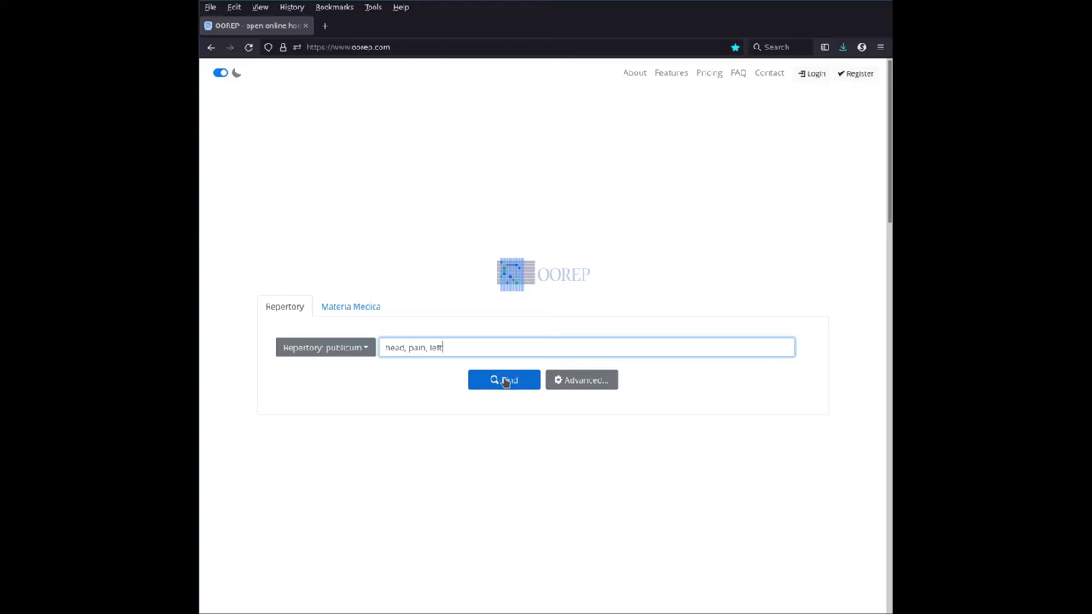
{"action": "left_click", "coordinate": [505, 381]}
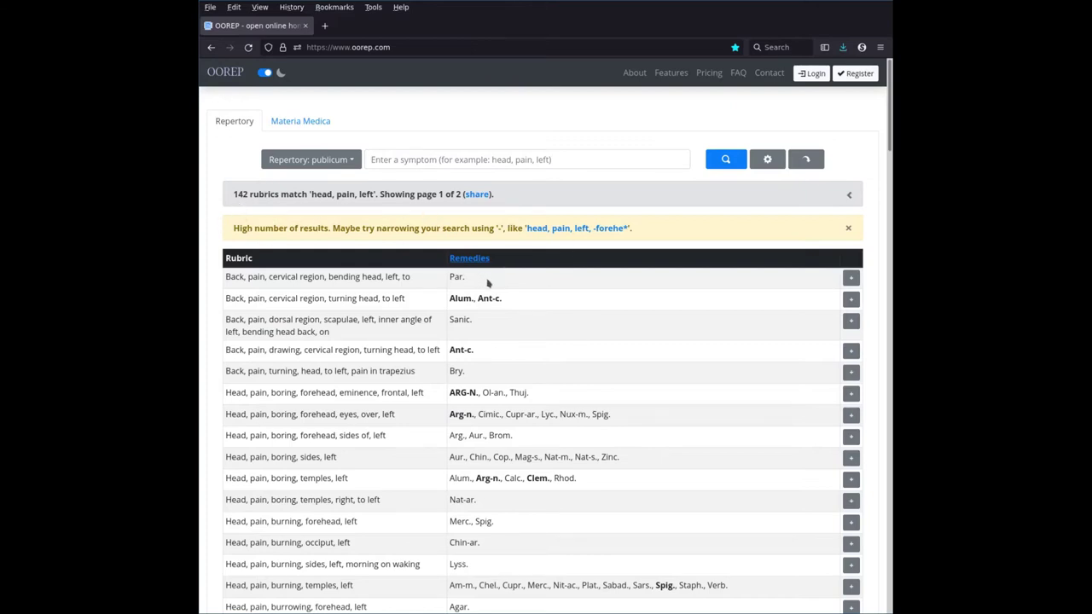
Step: Find the rubric "Head, pain, cutting, temples, left" in the results and add it to the repertorisation
{"action": "scroll", "coordinate": [640, 402], "scroll_direction": "down", "scroll_amount": 3}
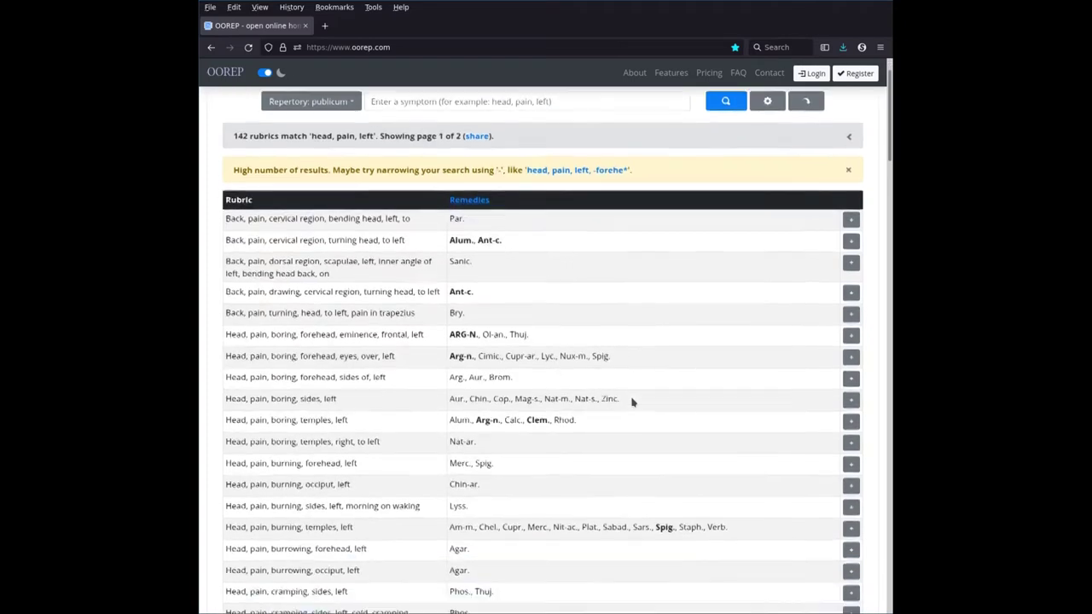
{"action": "scroll", "coordinate": [332, 359], "scroll_direction": "down", "scroll_amount": 2}
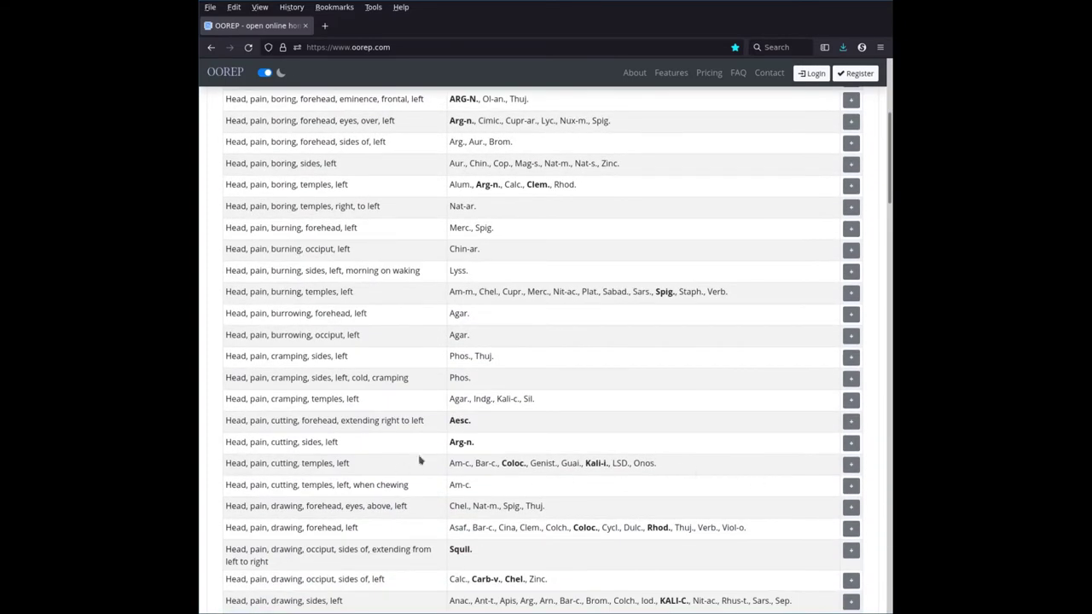
{"action": "triple_click", "coordinate": [271, 466]}
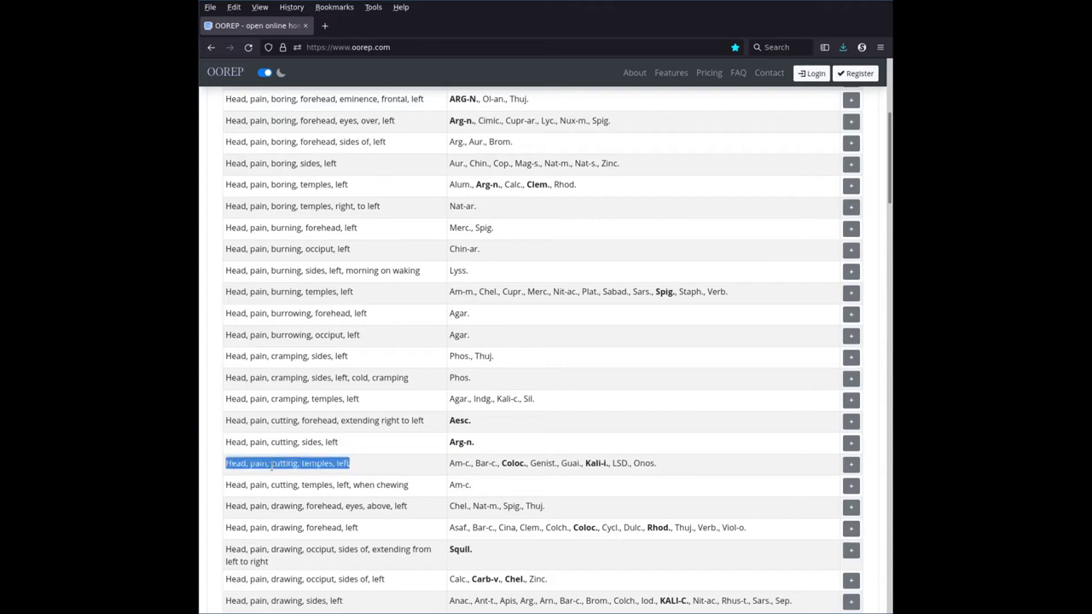
{"action": "left_click", "coordinate": [383, 470]}
{"action": "triple_click", "coordinate": [378, 469]}
{"action": "left_click", "coordinate": [851, 464]}
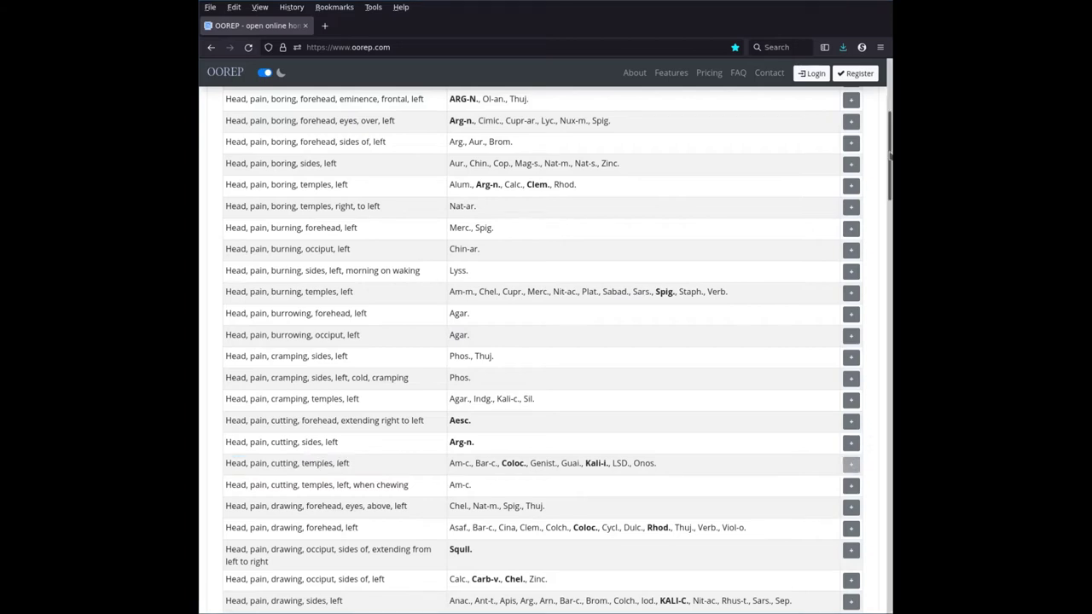
Step: Check the case list below the results, and search the publicum repertory for "back pain"
{"action": "left_click_drag", "start_coordinate": [889, 153], "coordinate": [862, 557]}
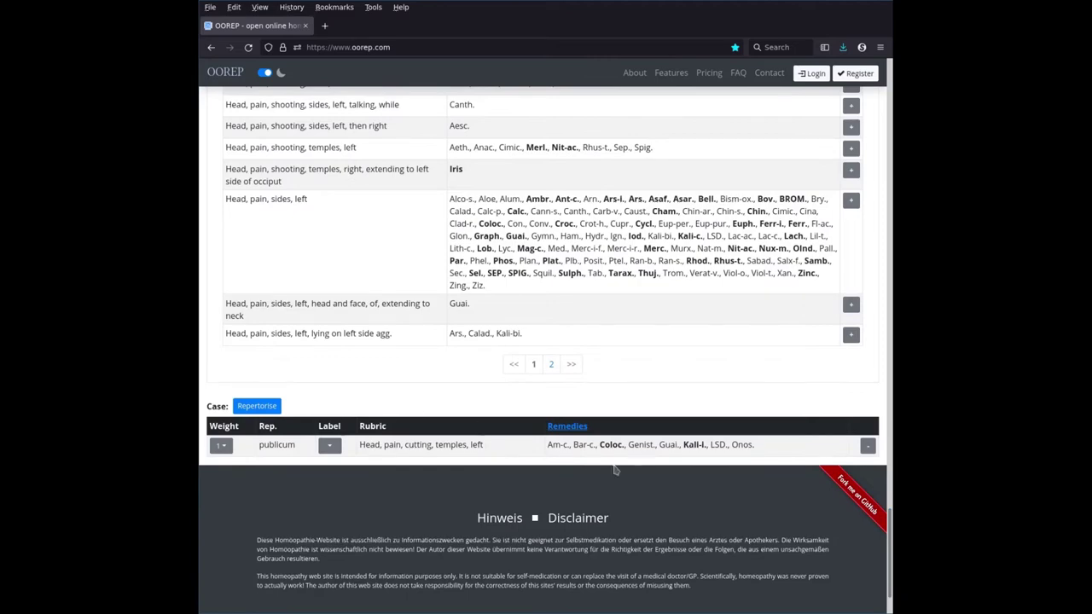
{"action": "left_click_drag", "start_coordinate": [890, 554], "coordinate": [889, 103]}
{"action": "left_click", "coordinate": [584, 162]}
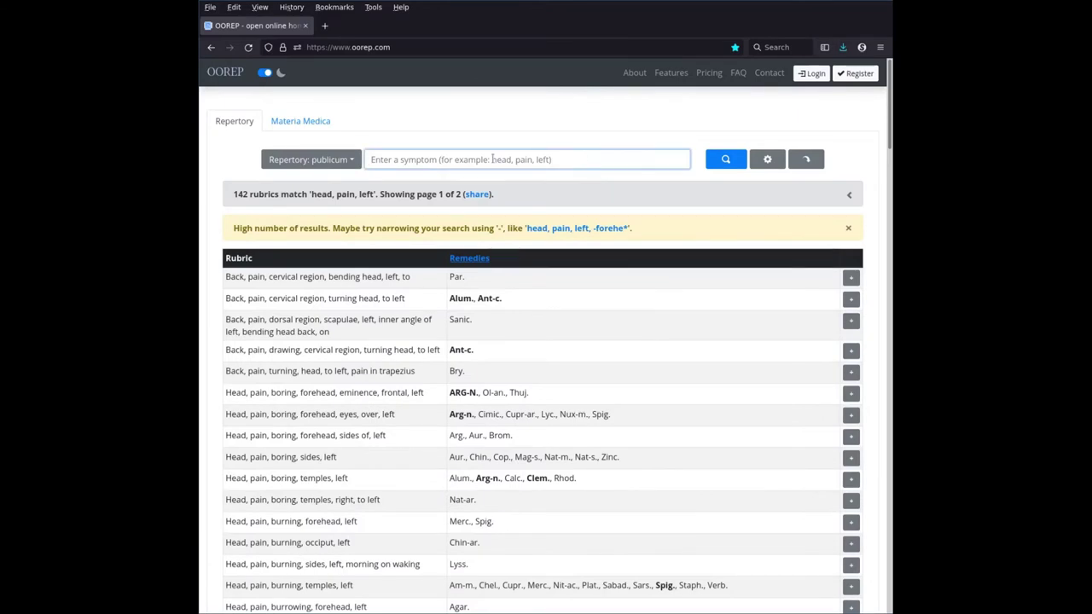
{"action": "type", "text": "back"}
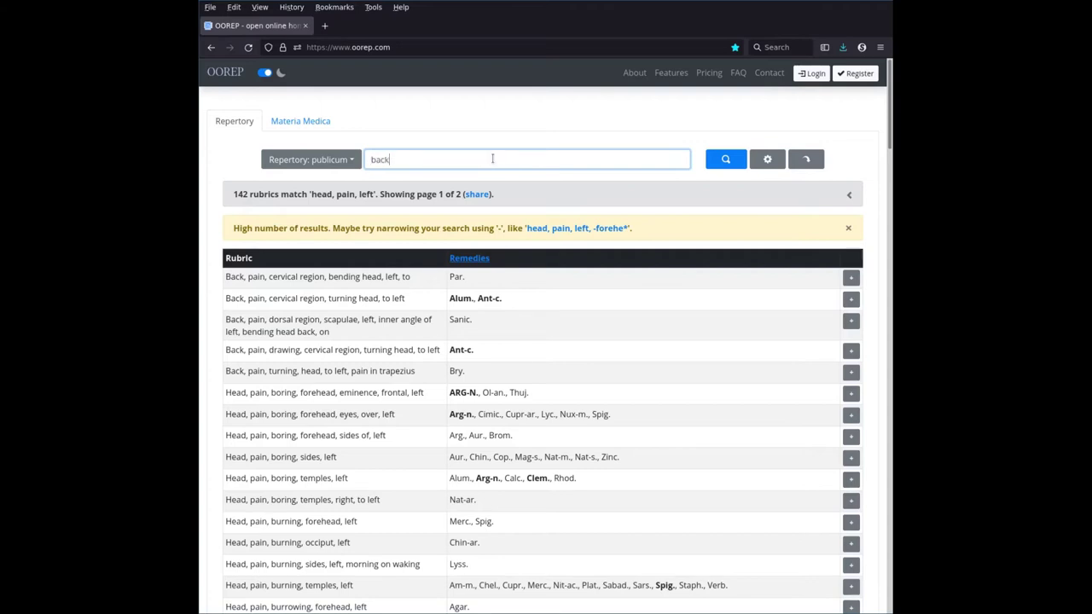
{"action": "type", "text": " pain"}
{"action": "key", "text": "Return"}
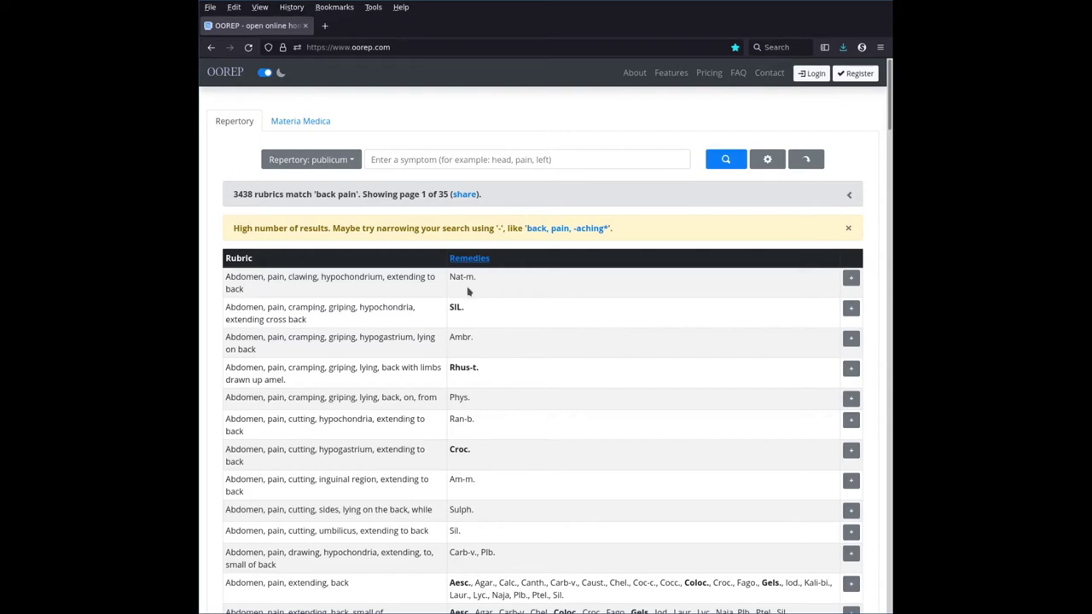
Step: Narrow the repertory search to "head pain extending back"
{"action": "left_click", "coordinate": [443, 158]}
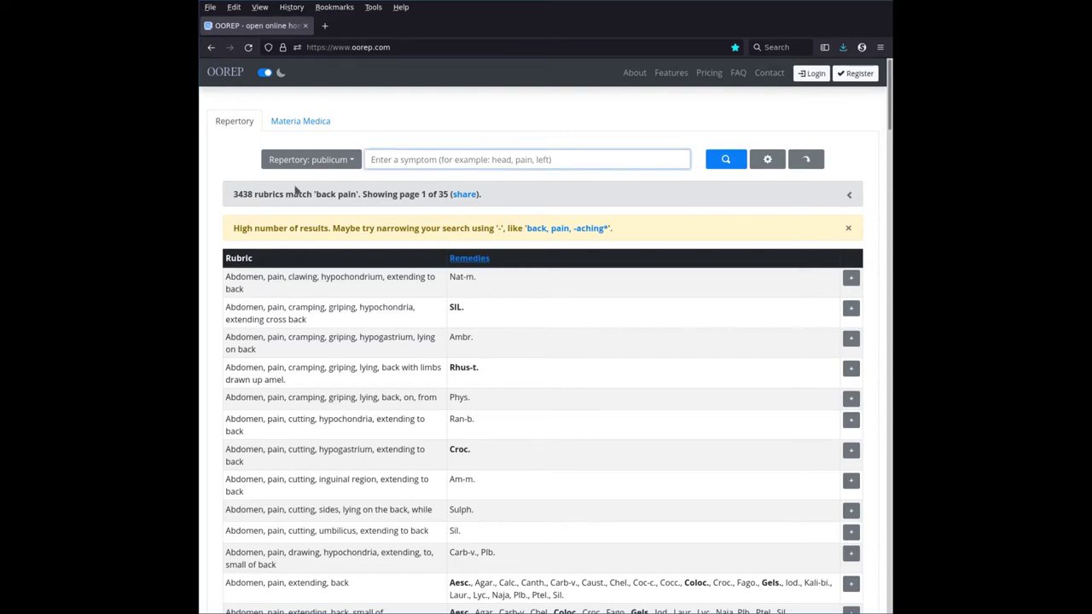
{"action": "type", "text": "head pain extending back"}
{"action": "key", "text": "Return"}
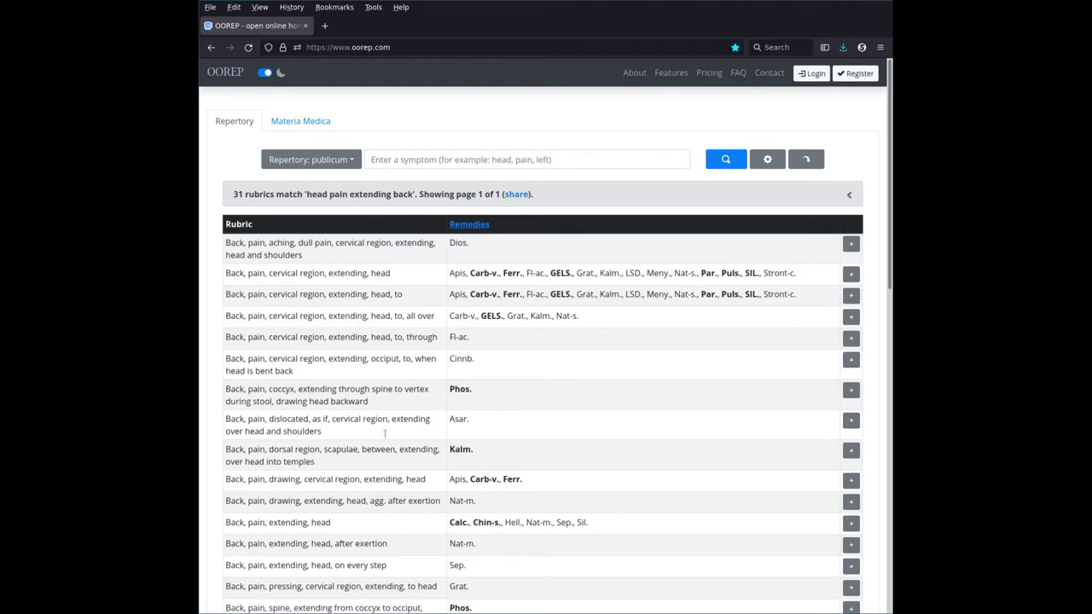
Step: Find the rubric "Head, pain, extending to back" in the results and add it to the case
{"action": "scroll", "coordinate": [387, 439], "scroll_direction": "down", "scroll_amount": 2}
{"action": "scroll", "coordinate": [386, 439], "scroll_direction": "down", "scroll_amount": 1}
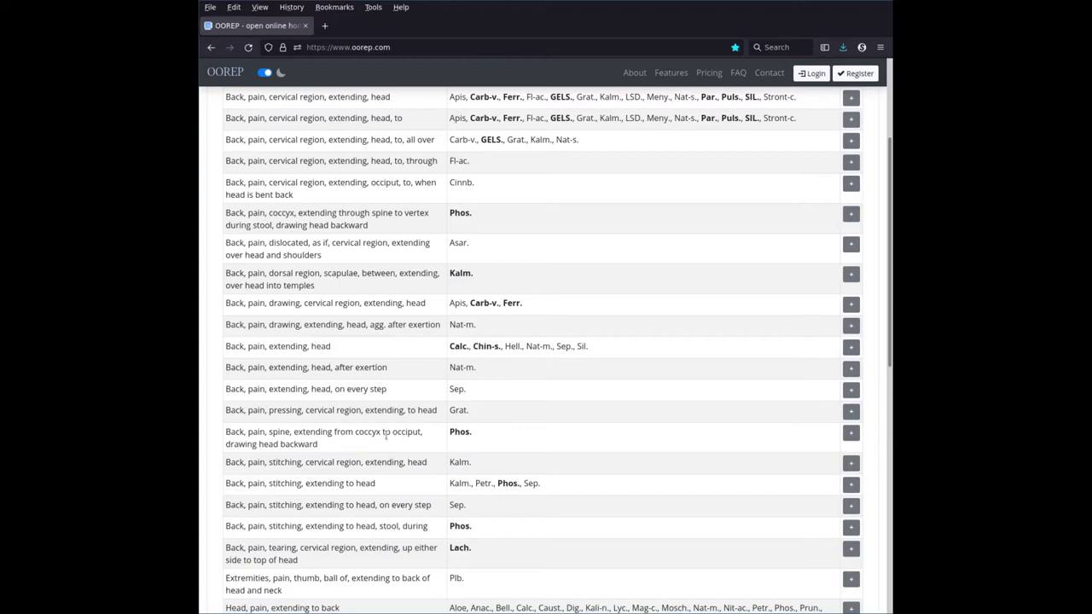
{"action": "scroll", "coordinate": [372, 453], "scroll_direction": "down", "scroll_amount": 4}
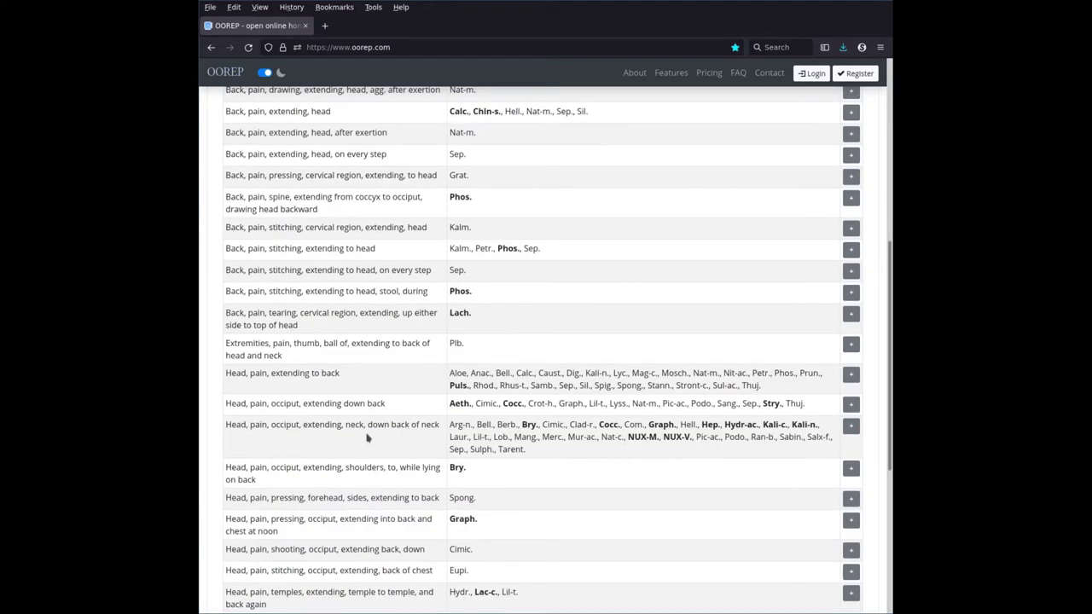
{"action": "scroll", "coordinate": [383, 479], "scroll_direction": "down", "scroll_amount": 3}
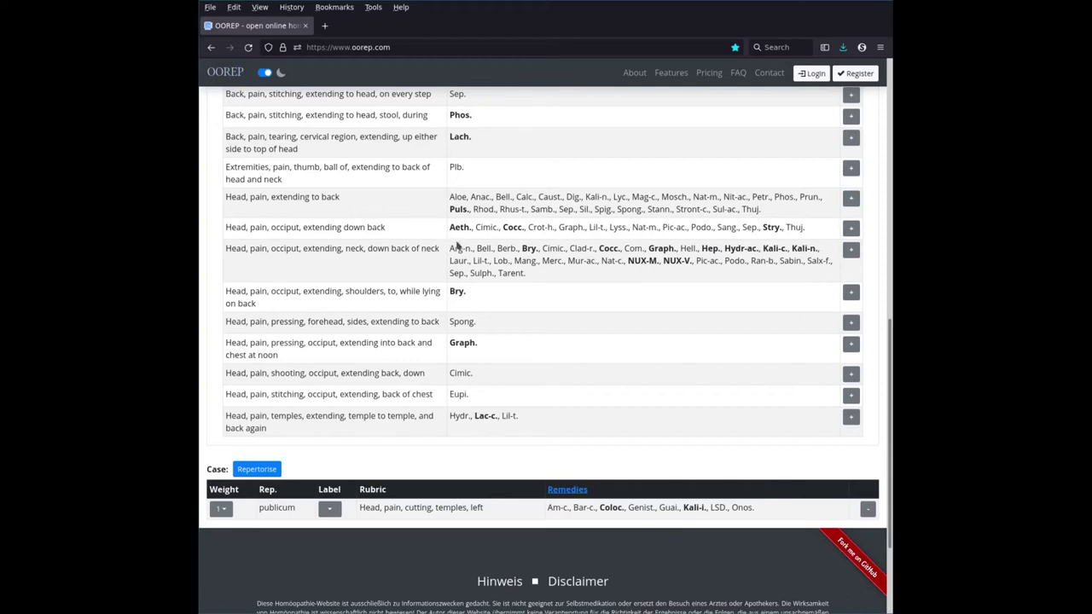
{"action": "left_click", "coordinate": [850, 198]}
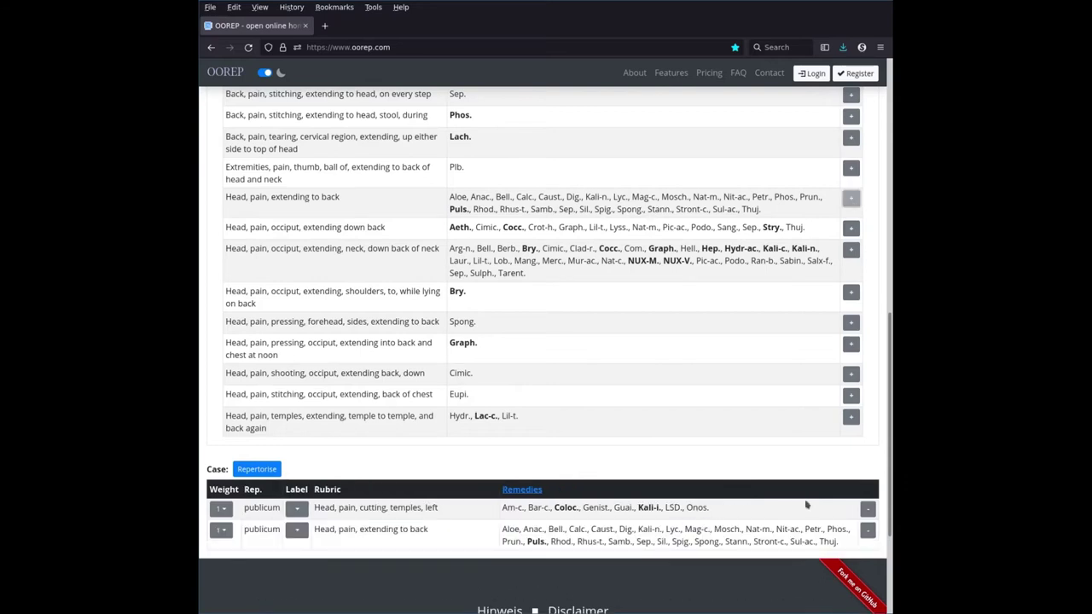
Step: Search the publicum repertory for the symptom "bitter taste mouth"
{"action": "left_click_drag", "start_coordinate": [890, 506], "coordinate": [851, 213]}
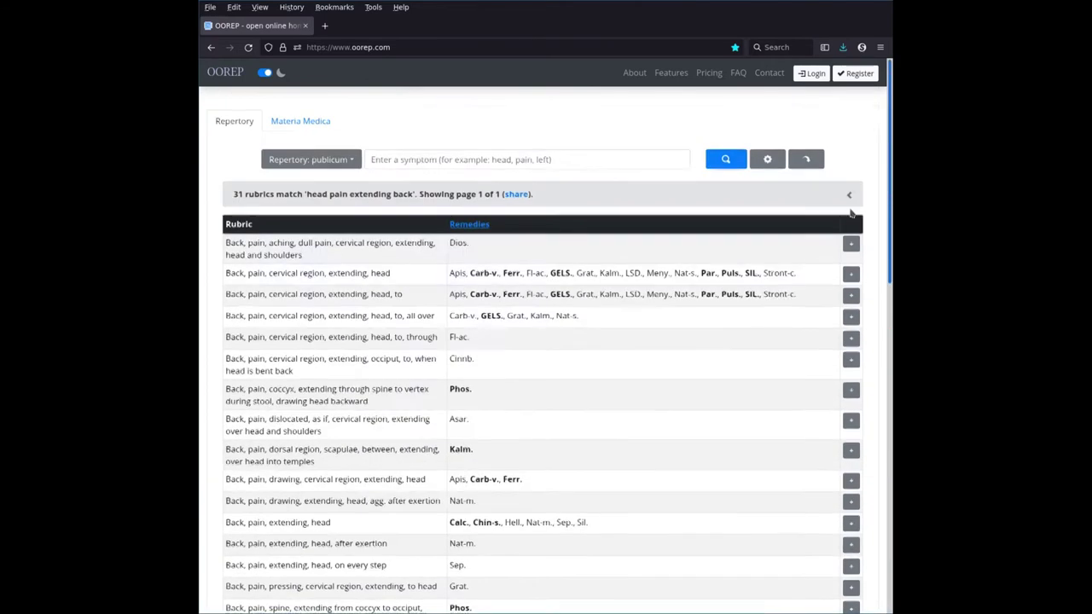
{"action": "left_click", "coordinate": [552, 163]}
{"action": "type", "text": "bitter taste mouth"}
{"action": "key", "text": "Return"}
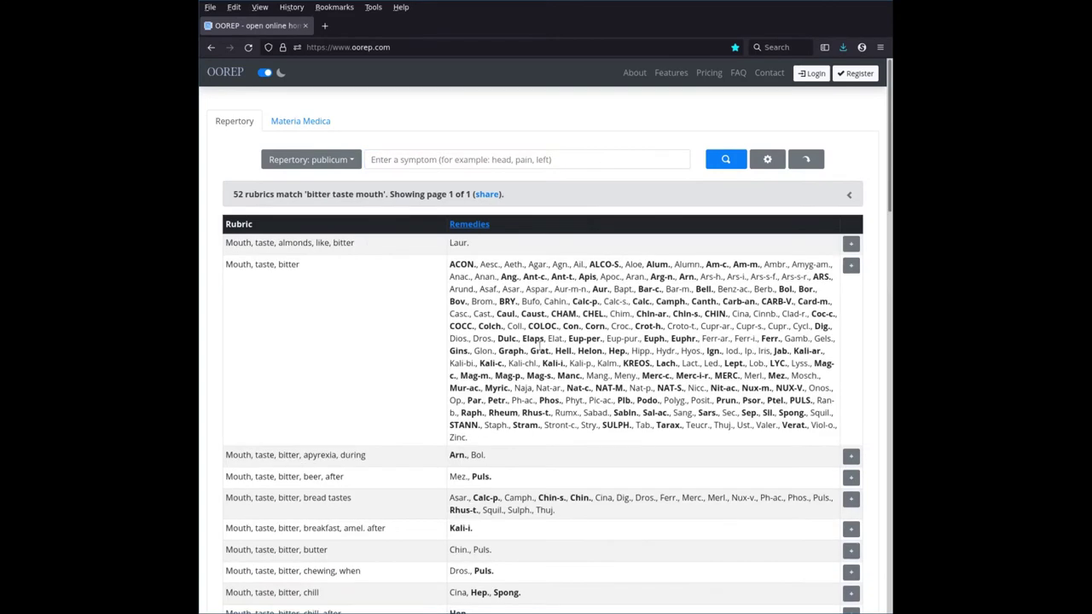
Step: Look over the results and add the rubric "Mouth, taste, bitter" to the case
{"action": "scroll", "coordinate": [542, 341], "scroll_direction": "down", "scroll_amount": 3}
{"action": "scroll", "coordinate": [546, 344], "scroll_direction": "up", "scroll_amount": 3}
{"action": "left_click", "coordinate": [851, 266]}
Step: View the case's remedies by their full names and switch them back to abbreviations
{"action": "left_click_drag", "start_coordinate": [890, 175], "coordinate": [890, 542]}
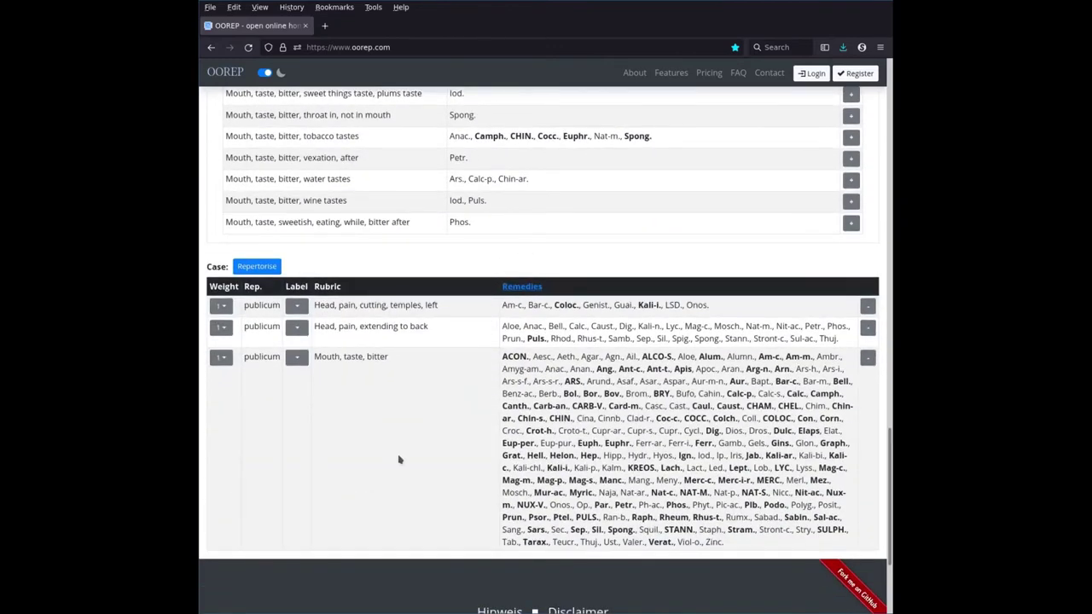
{"action": "left_click", "coordinate": [522, 288]}
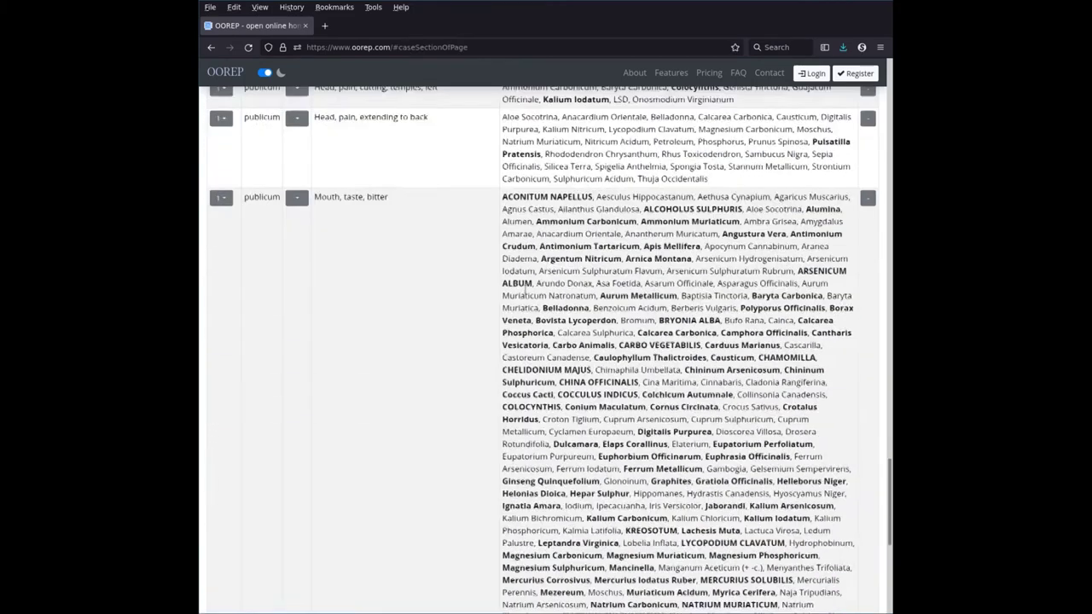
{"action": "scroll", "coordinate": [586, 311], "scroll_direction": "up", "scroll_amount": 2}
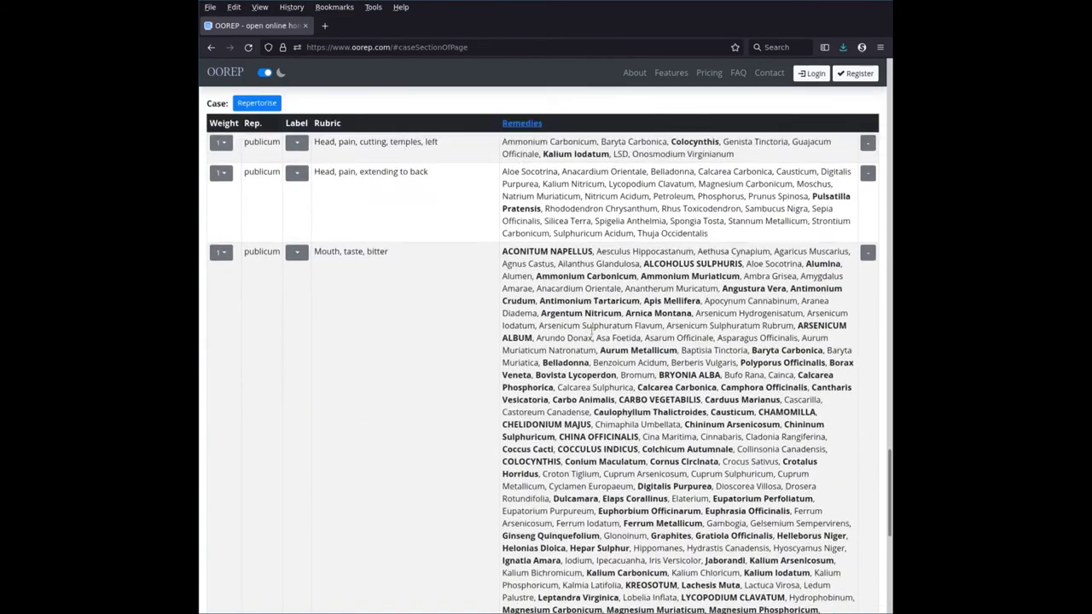
{"action": "left_click", "coordinate": [531, 184]}
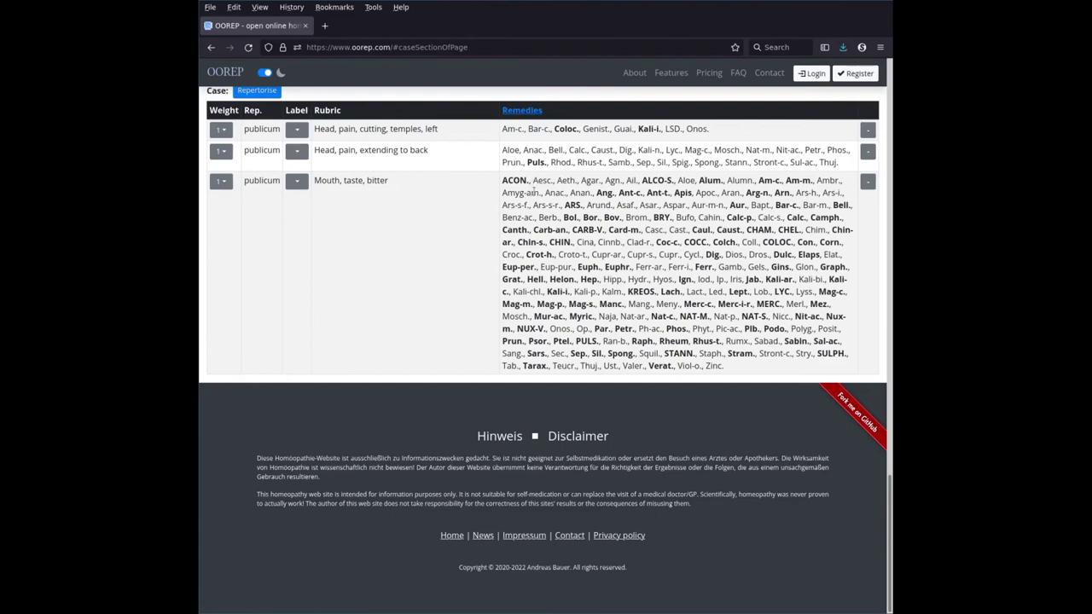
{"action": "scroll", "coordinate": [525, 350], "scroll_direction": "up", "scroll_amount": 3}
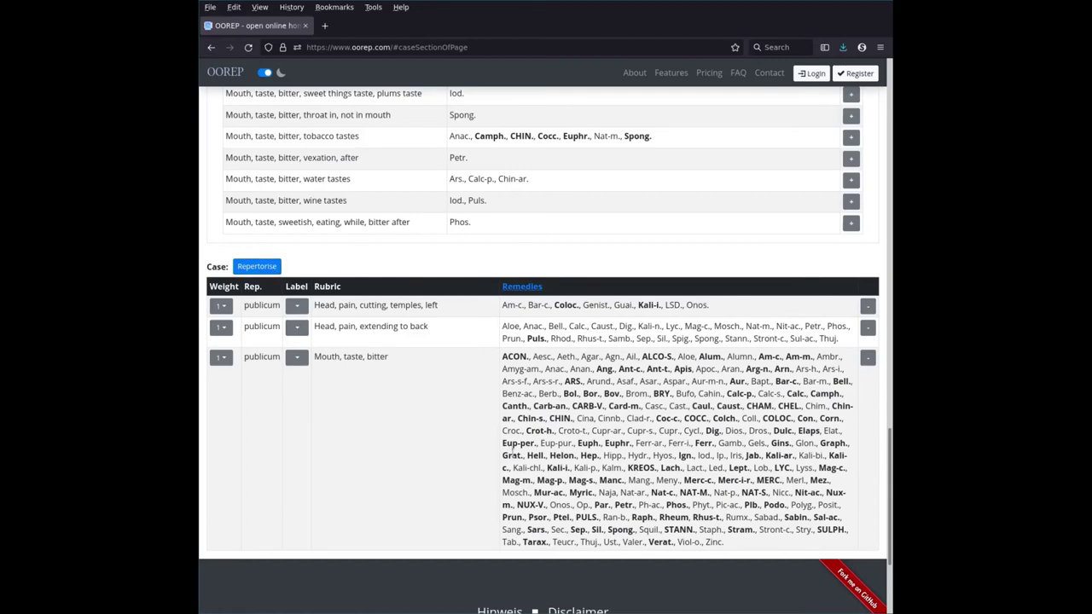
Step: Repertorise the case, look over the remedy scores for the collected rubrics, and close the table
{"action": "left_click", "coordinate": [266, 269]}
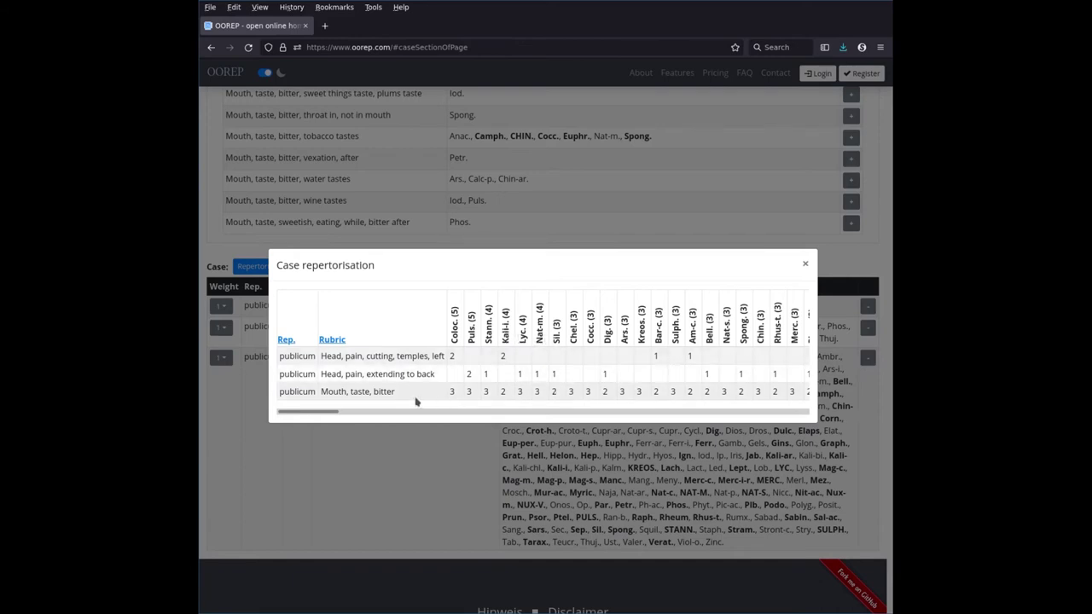
{"action": "mouse_move", "coordinate": [332, 413]}
{"action": "left_mouse_down"}
{"action": "mouse_move", "coordinate": [439, 415]}
{"action": "mouse_move", "coordinate": [311, 414]}
{"action": "left_mouse_up"}
{"action": "left_click", "coordinate": [479, 450]}
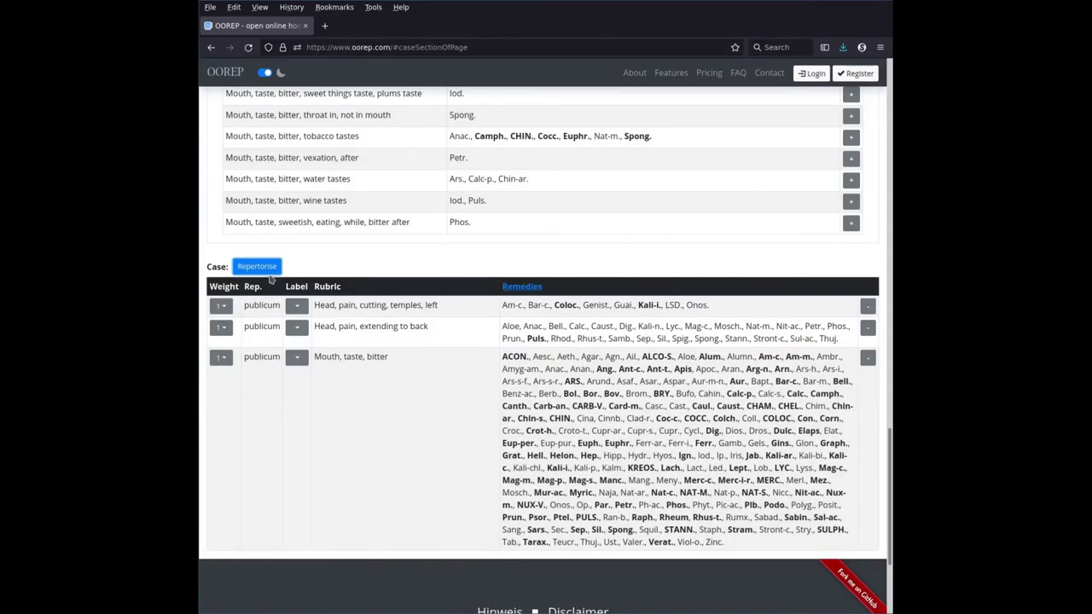
Step: Go to the Materia Medica search form and reveal its additional Remedy field
{"action": "left_click", "coordinate": [890, 160]}
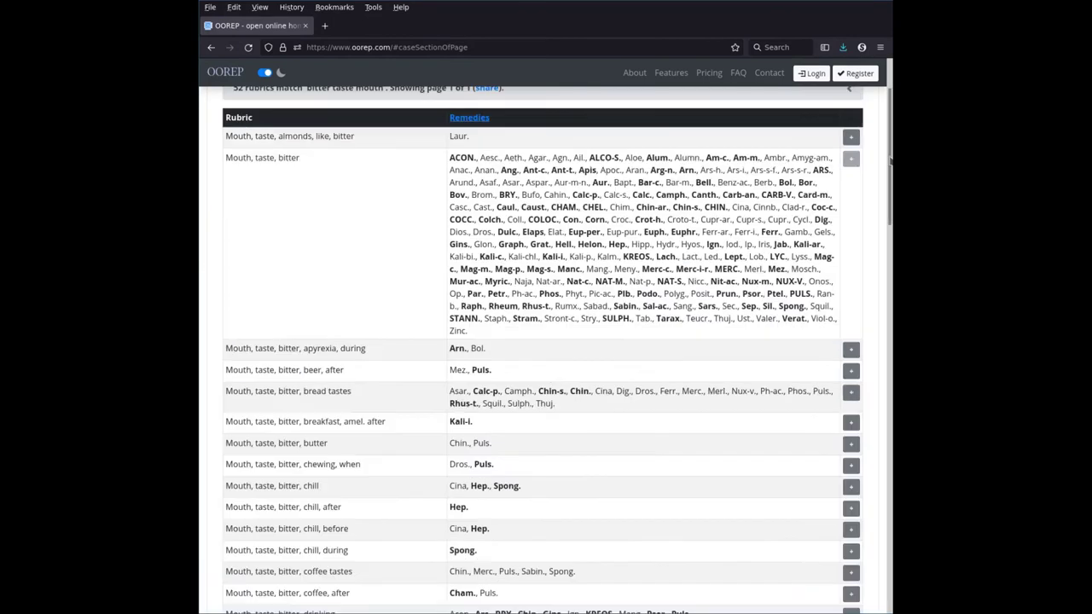
{"action": "scroll", "coordinate": [889, 159], "scroll_direction": "up", "scroll_amount": 3}
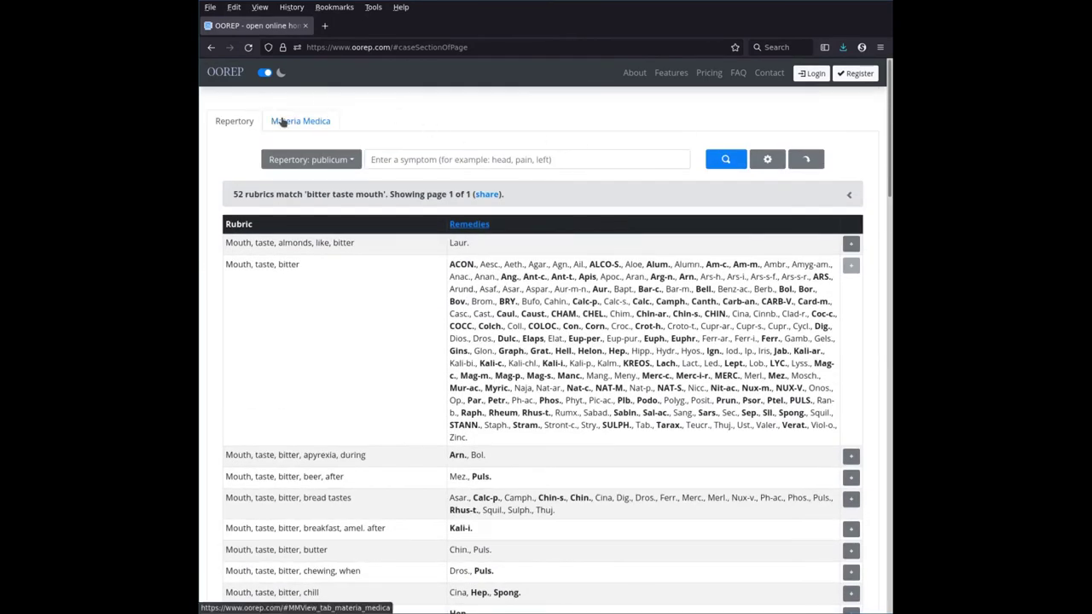
{"action": "left_click", "coordinate": [282, 122]}
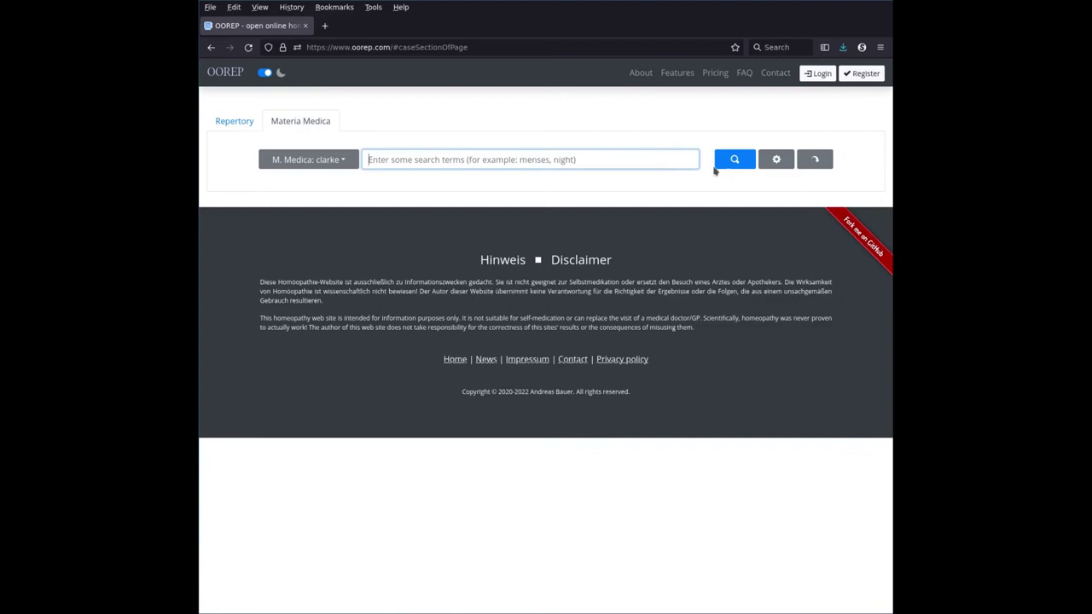
{"action": "left_click", "coordinate": [774, 161]}
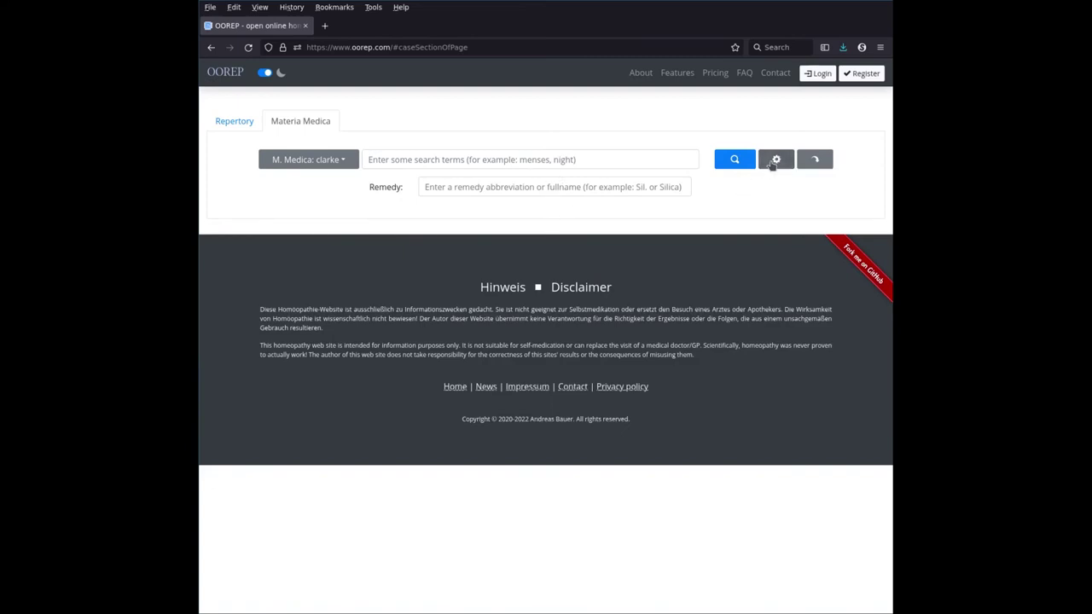
{"action": "left_click", "coordinate": [775, 159]}
{"action": "left_click", "coordinate": [774, 160]}
Step: Look up the remedy "Puls." in the clarke materia medica
{"action": "left_click", "coordinate": [581, 181]}
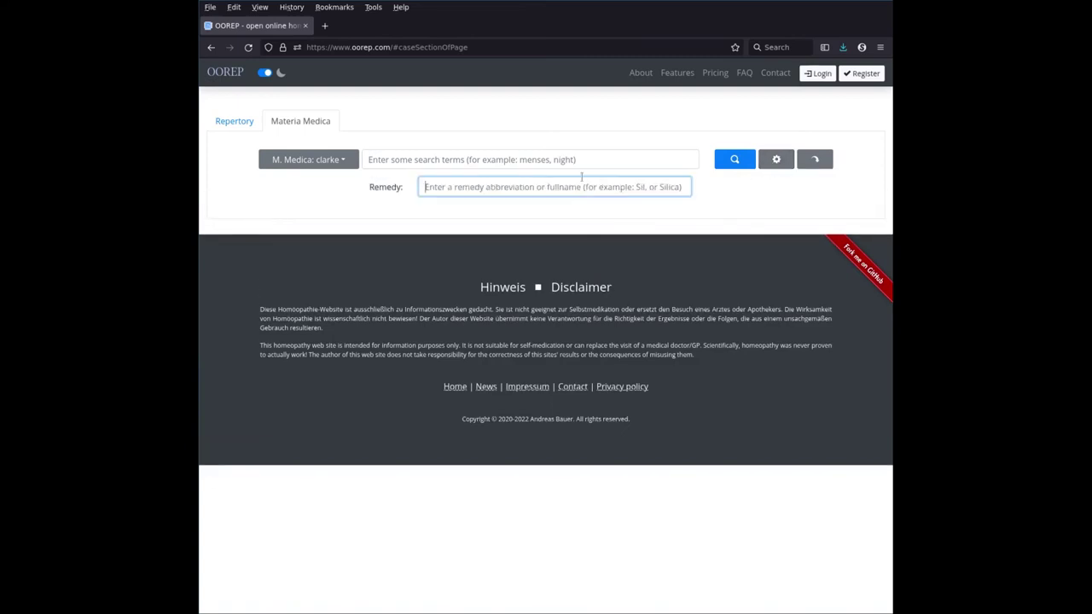
{"action": "type", "text": "Puls."}
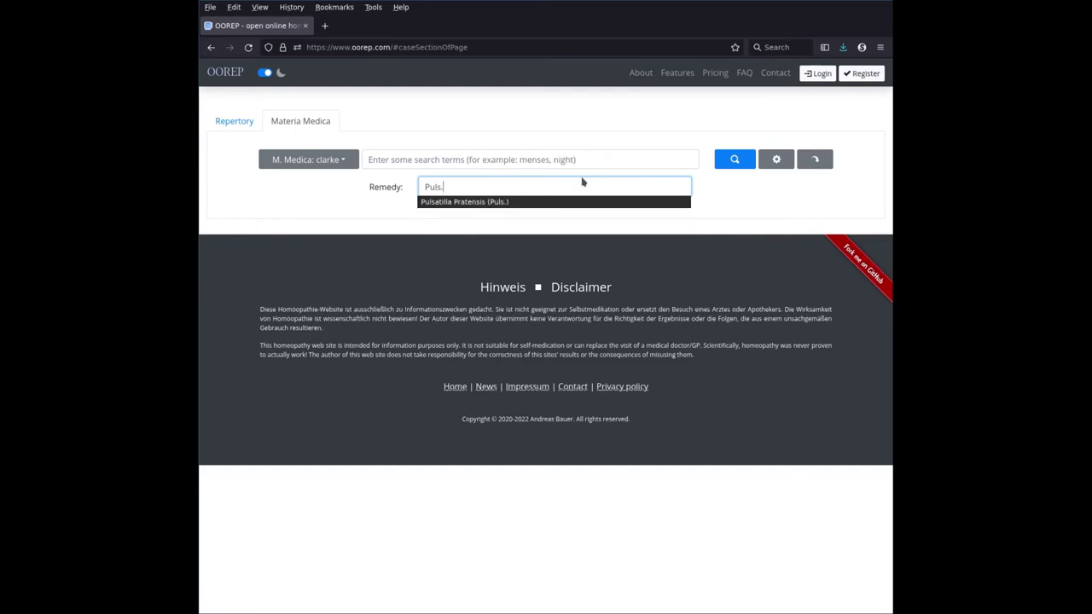
{"action": "key", "text": "Return"}
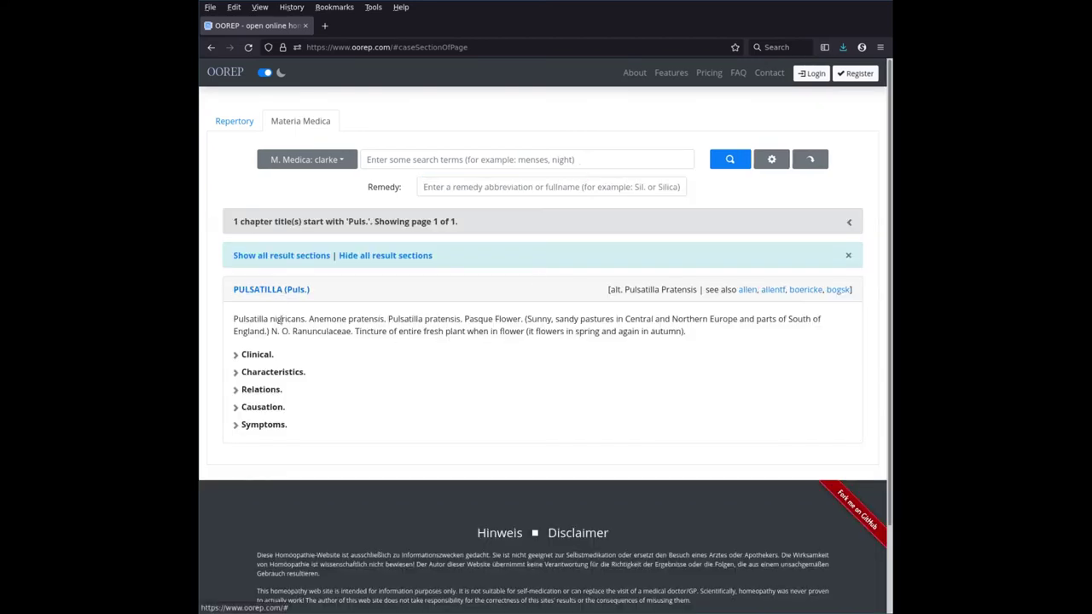
Step: Expand all sections of clarke's Pulsatilla chapter and read it, and compare it with the boericke entry
{"action": "left_click", "coordinate": [316, 256]}
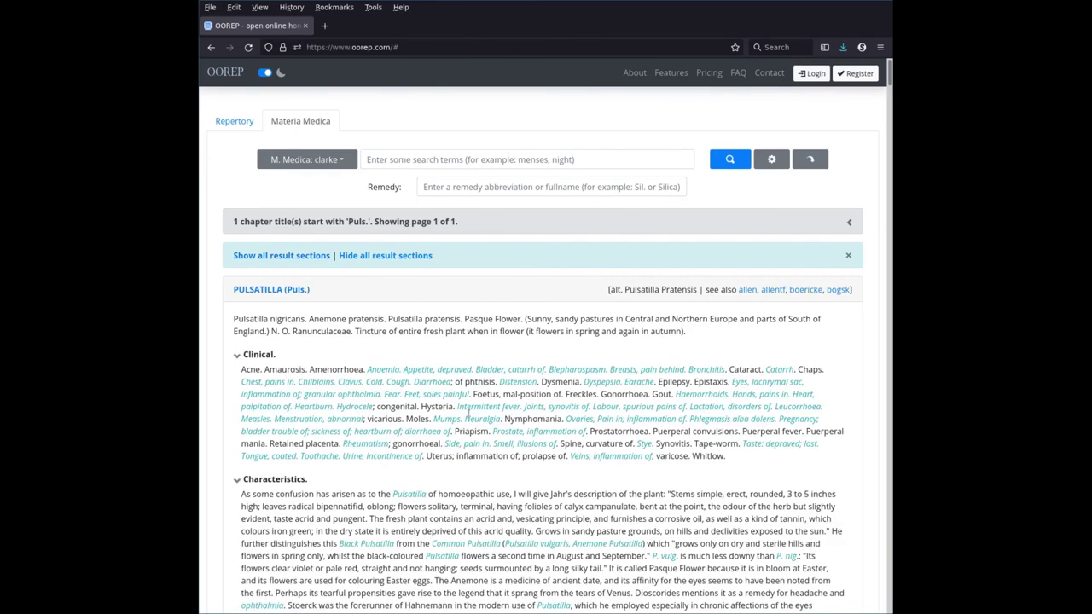
{"action": "scroll", "coordinate": [470, 394], "scroll_direction": "down", "scroll_amount": 20}
{"action": "left_click", "coordinate": [810, 290]}
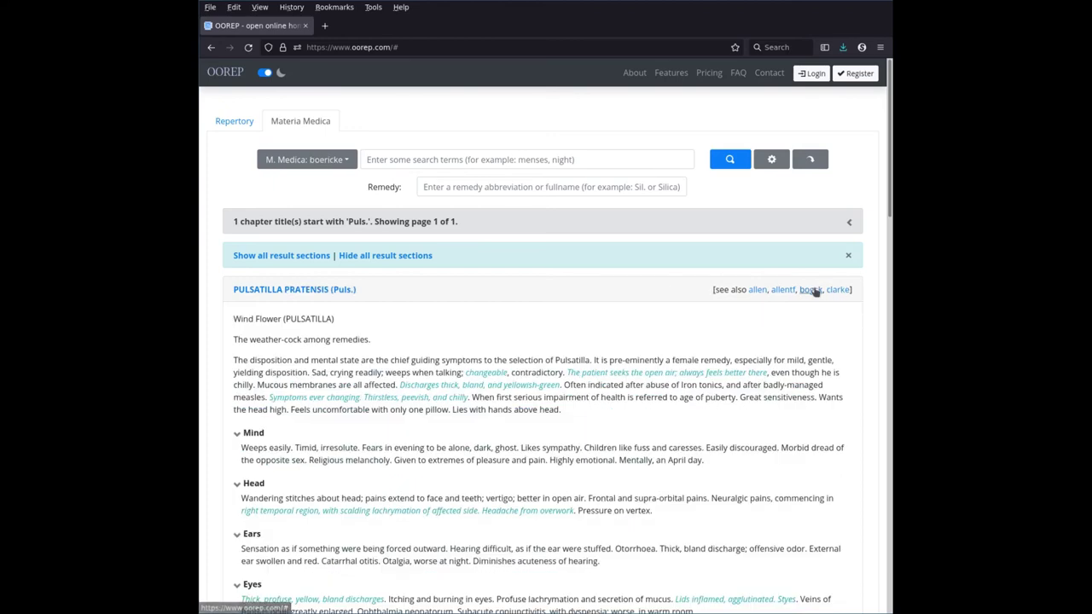
{"action": "scroll", "coordinate": [483, 382], "scroll_direction": "down", "scroll_amount": 5}
{"action": "scroll", "coordinate": [490, 385], "scroll_direction": "up", "scroll_amount": 5}
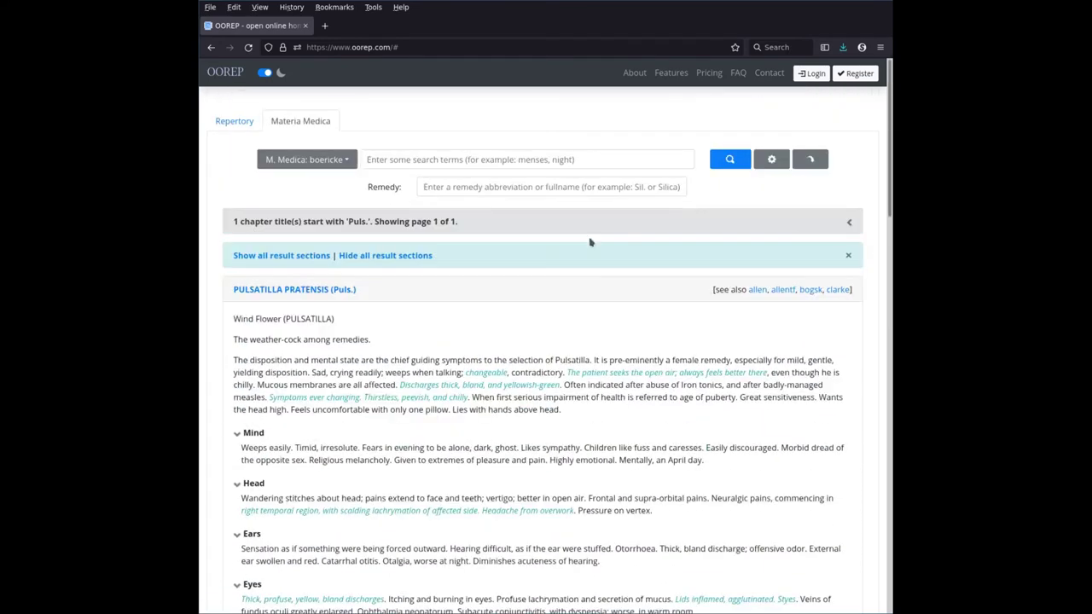
Step: Look up the remedy Natrium Muriaticum (Nat-m.) in the boericke materia medica
{"action": "left_click", "coordinate": [633, 186]}
{"action": "type", "text": "Nat-m"}
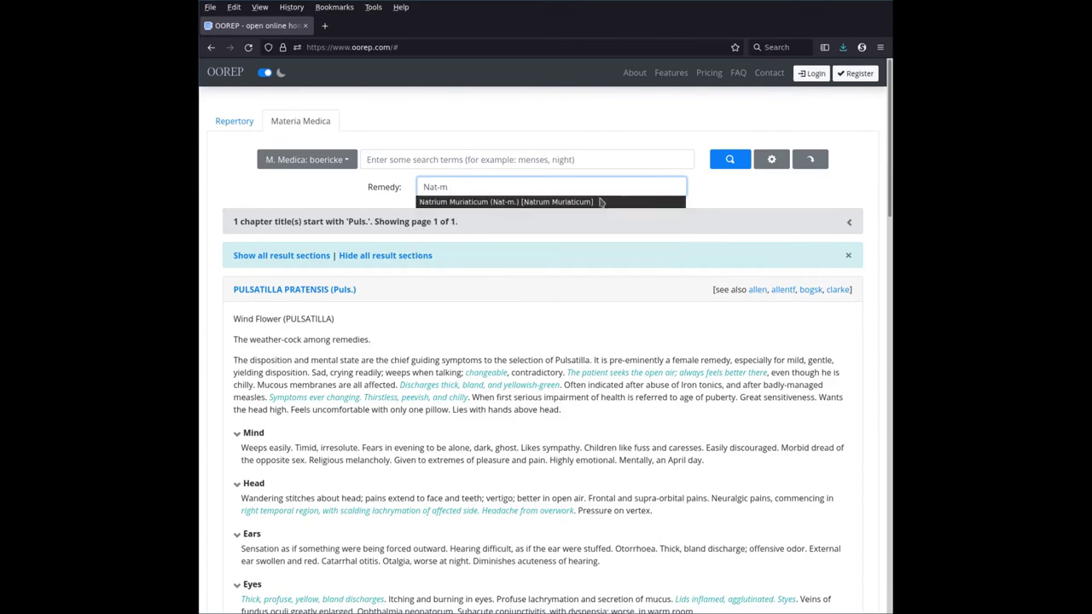
{"action": "left_click", "coordinate": [603, 201]}
{"action": "left_click", "coordinate": [736, 161]}
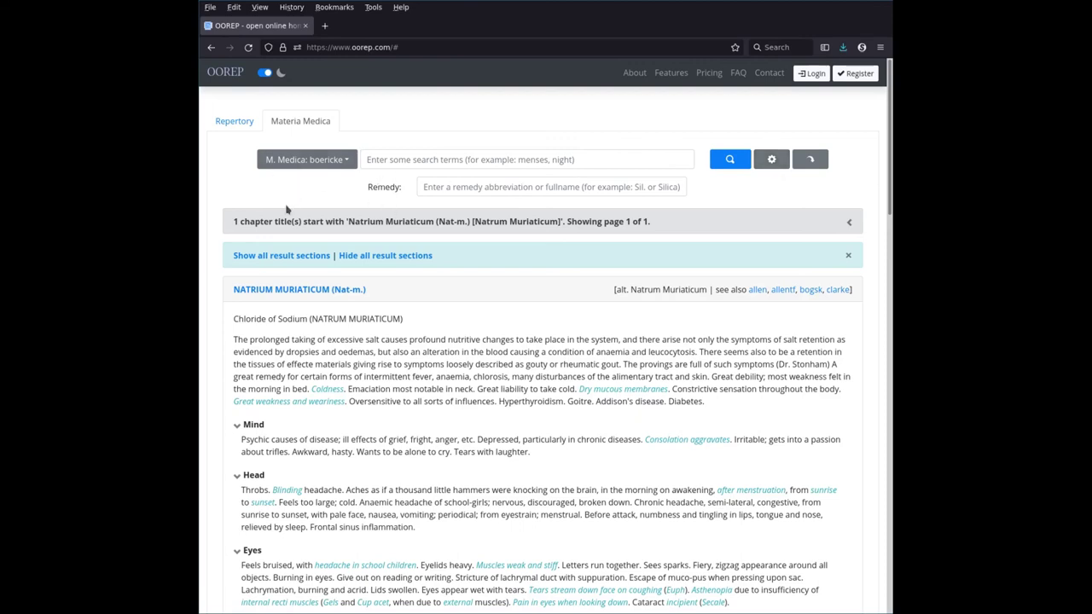
Step: Return to the Repertory results and try the dark display mode before restoring the light one
{"action": "left_click", "coordinate": [235, 124]}
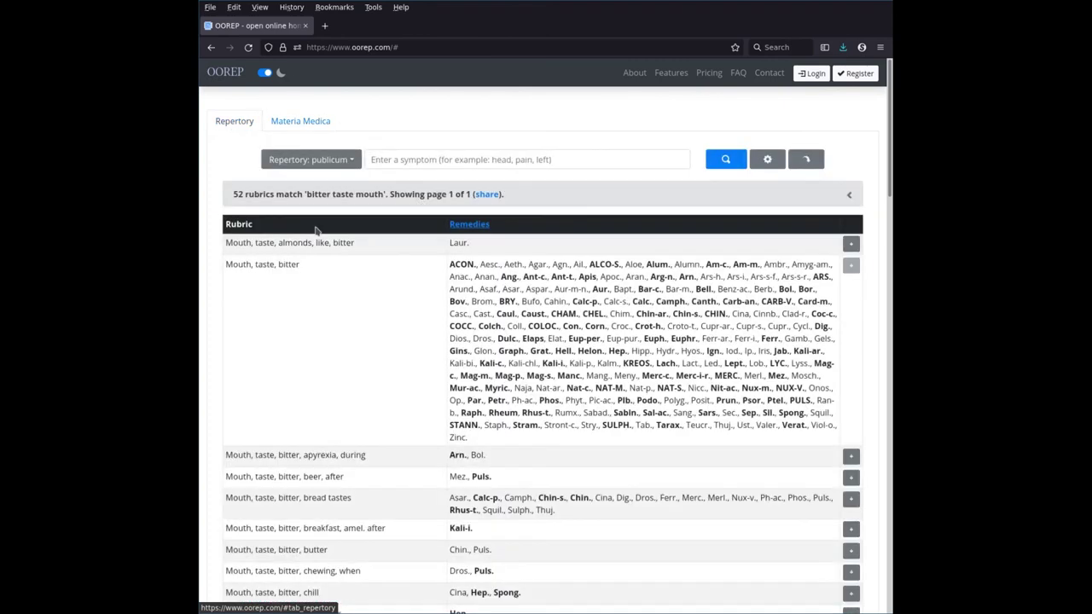
{"action": "left_click", "coordinate": [265, 73]}
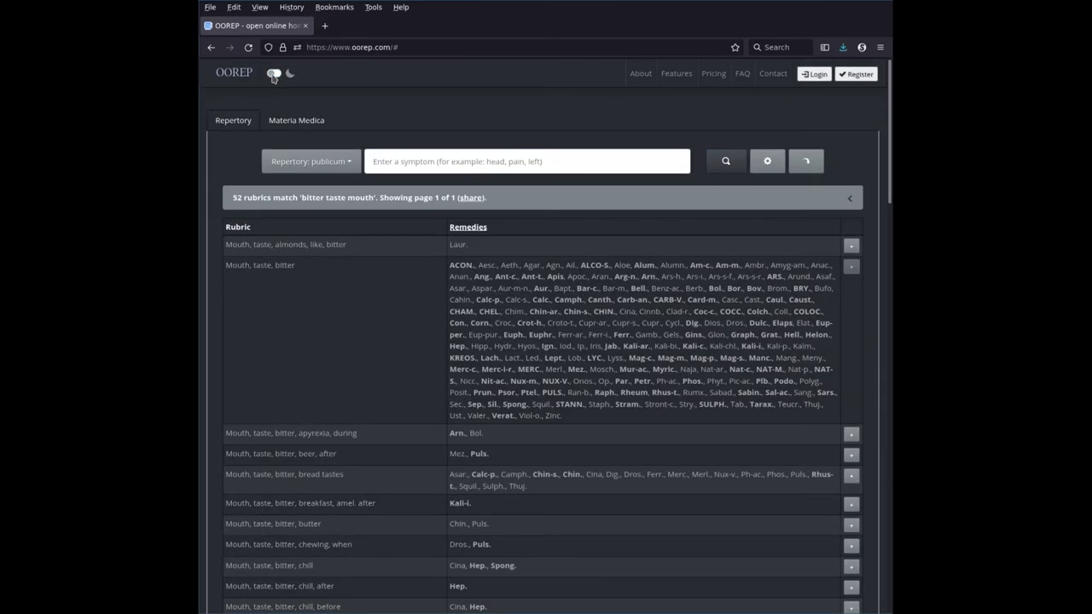
{"action": "left_click", "coordinate": [273, 74]}
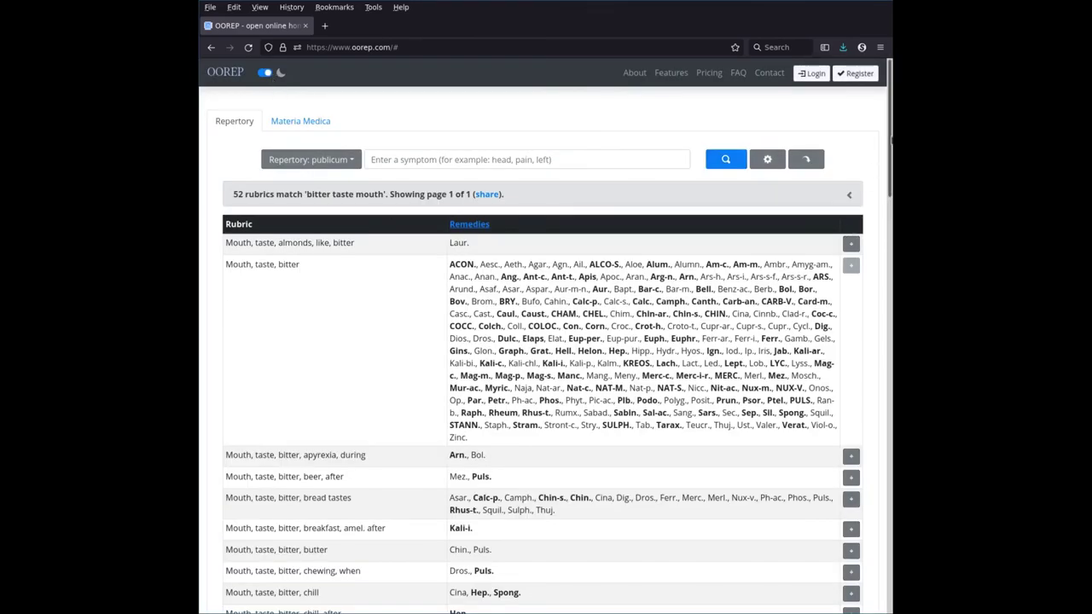
{"action": "mouse_move", "coordinate": [890, 140]}
{"action": "left_mouse_down"}
{"action": "mouse_move", "coordinate": [890, 521]}
{"action": "mouse_move", "coordinate": [890, 136]}
{"action": "left_mouse_up"}
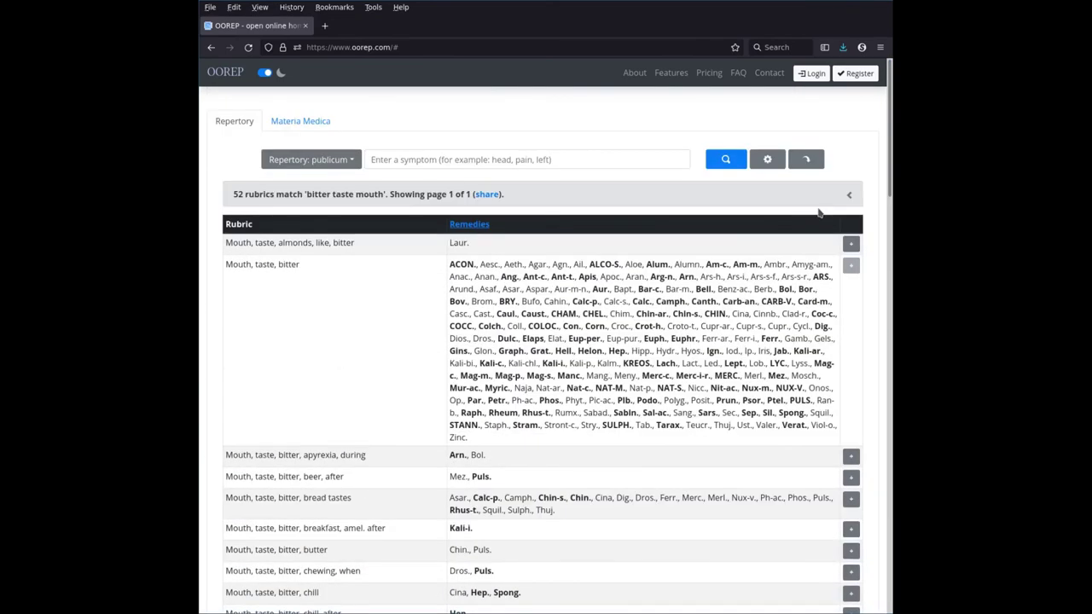